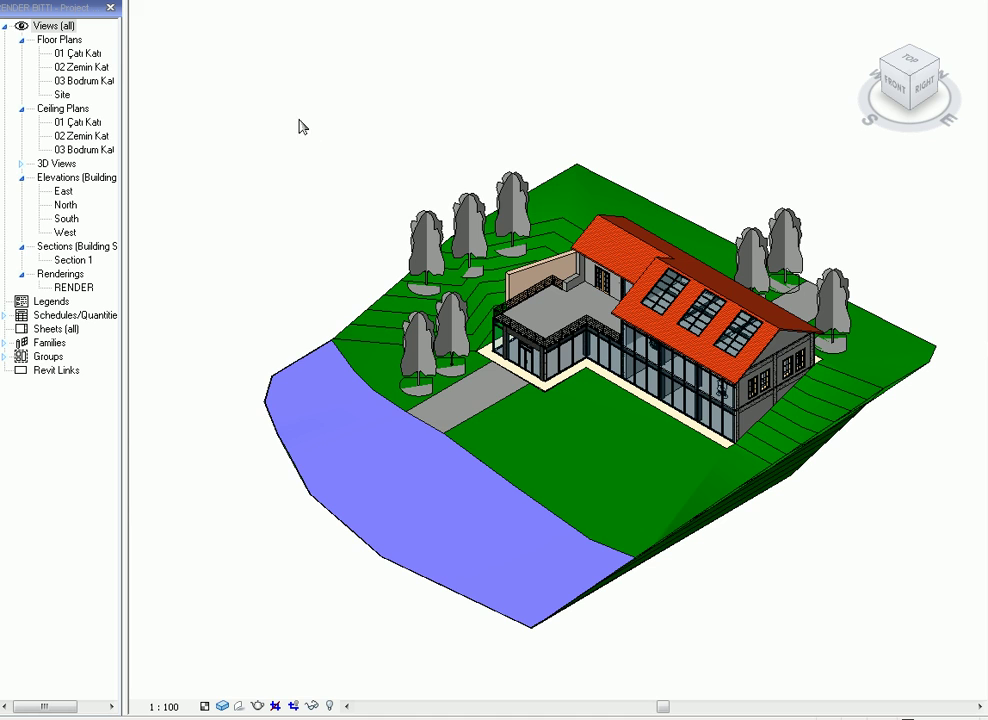
- Open the 3D view's properties and tick Section Box under Extents
right_click(274, 243)
left_click(305, 408)
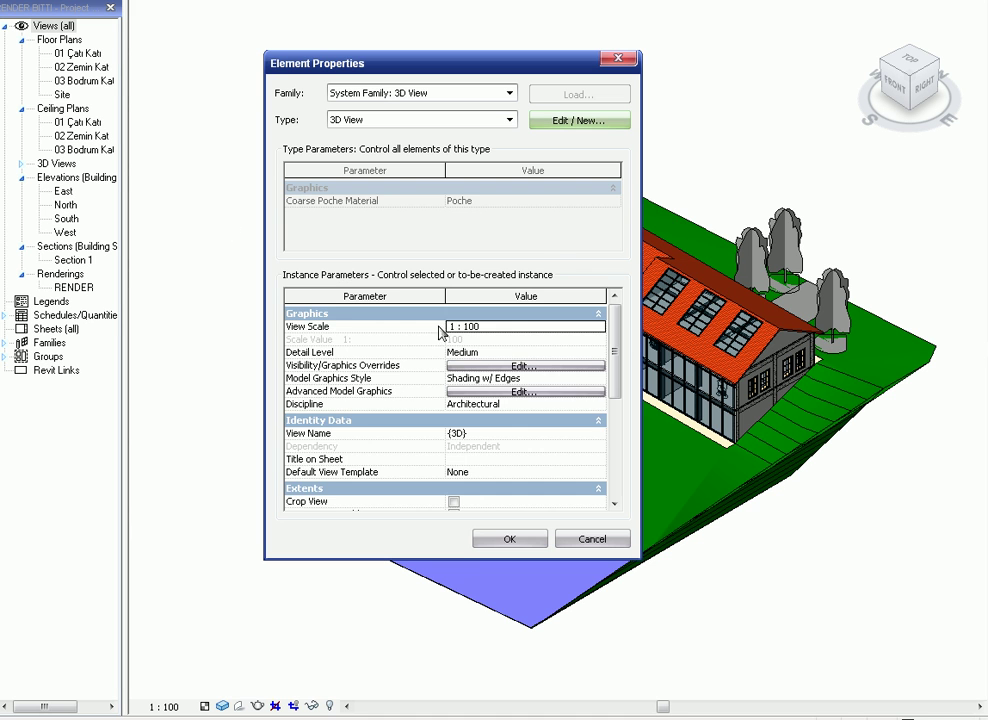
left_click_drag(617, 350, 607, 442)
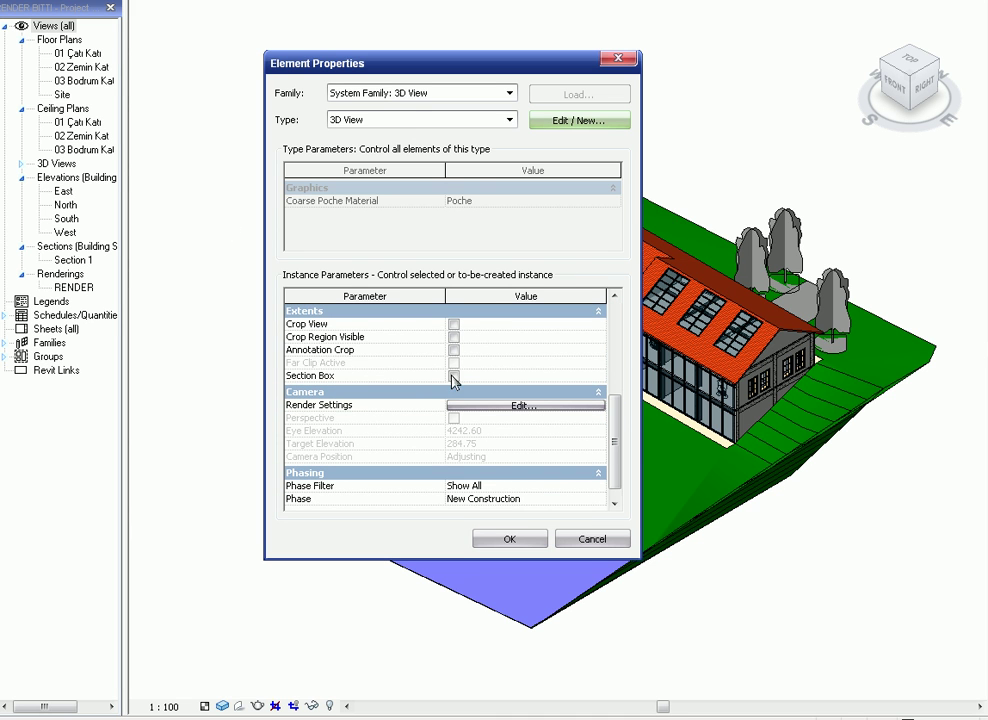
- Apply the section box and pull one side inward to clip the terrain
left_click(490, 540)
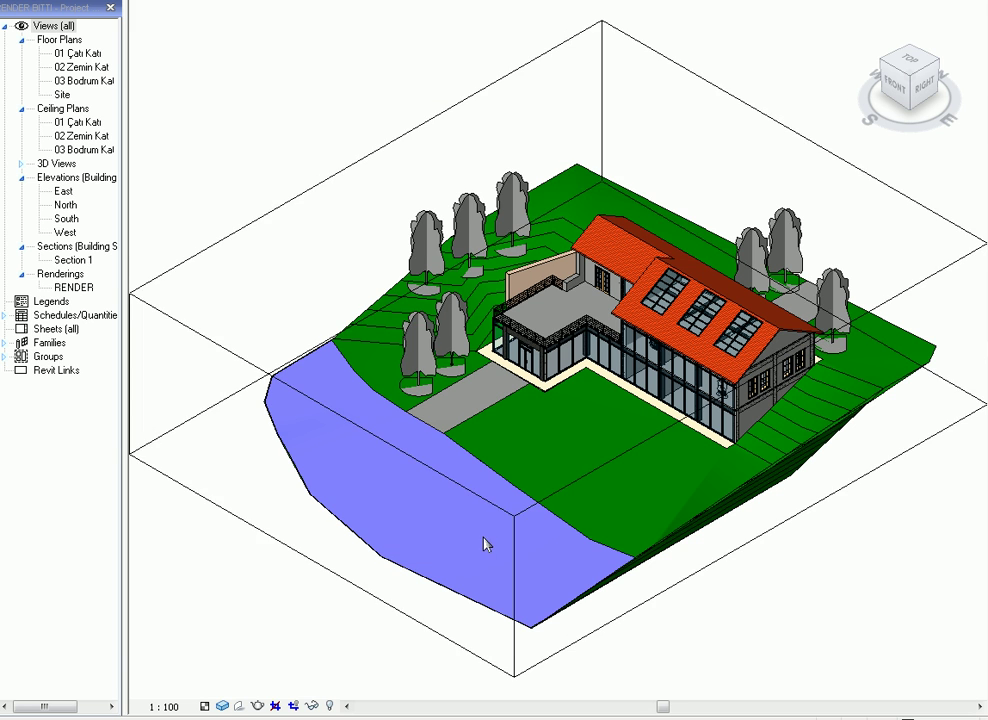
left_click(384, 148)
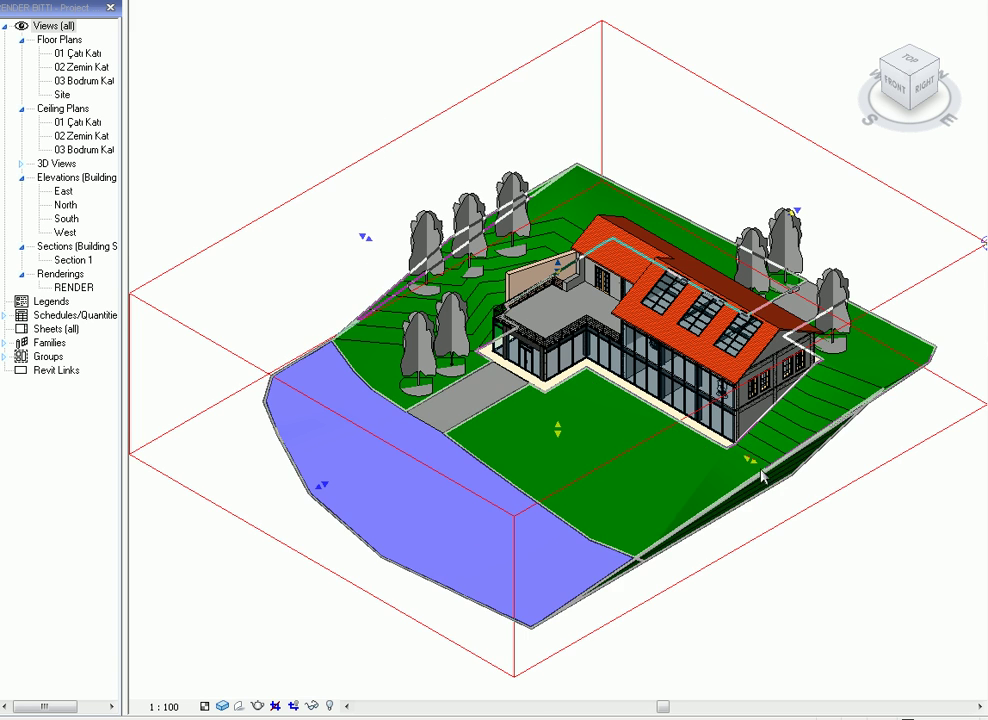
left_click_drag(755, 466, 681, 421)
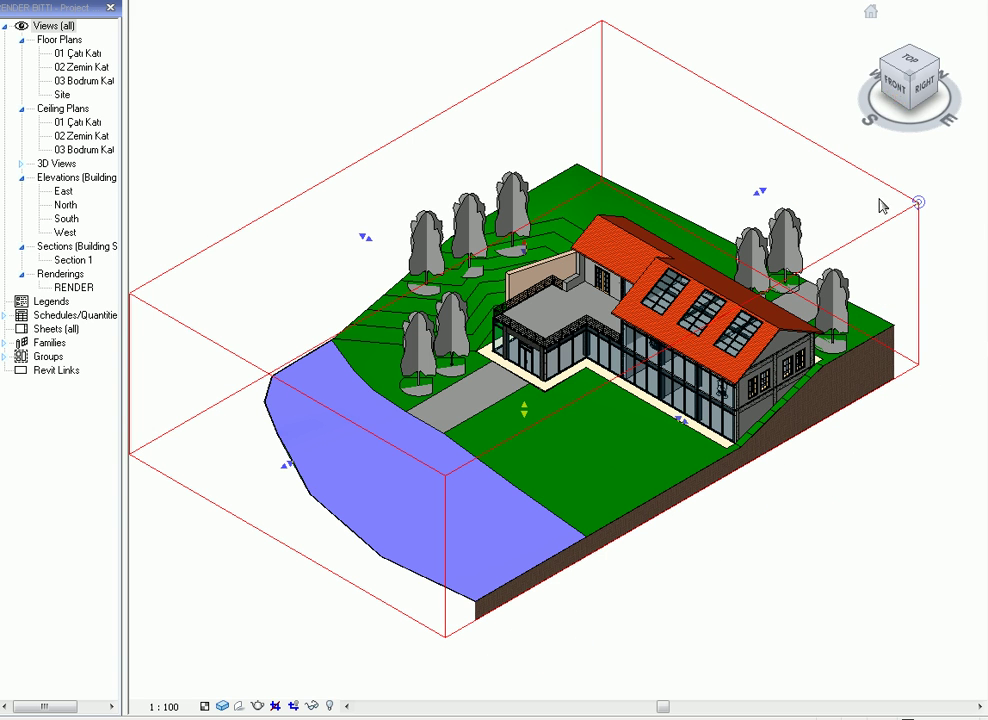
key("Escape")
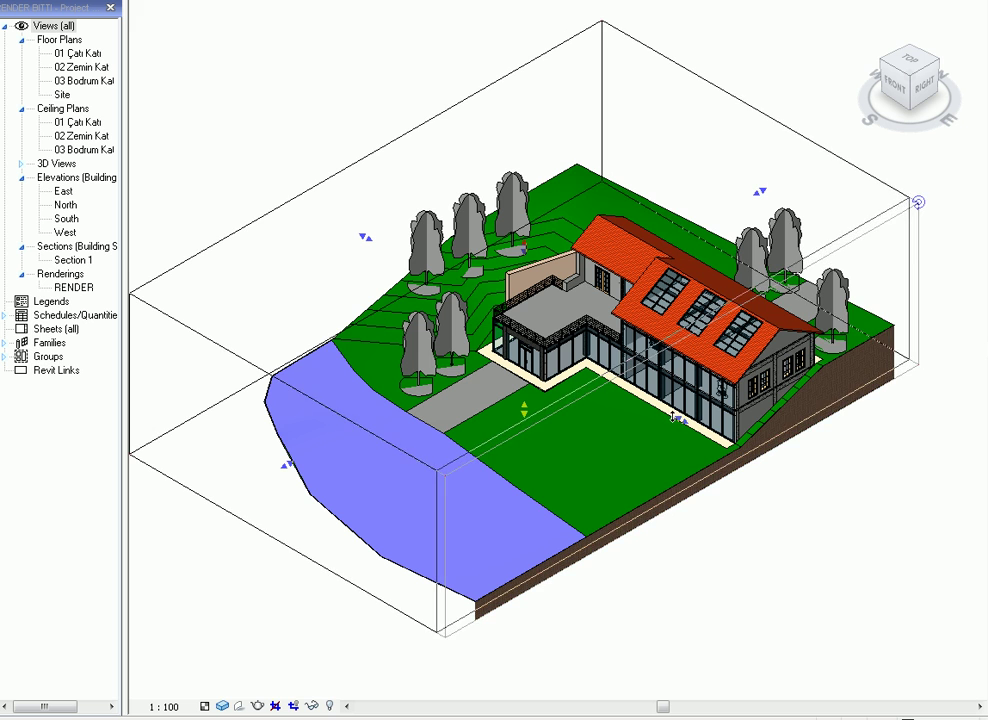
- Push the same side further in to cut the house open, checking from the ViewCube
left_click(673, 416)
left_click_drag(678, 420, 671, 417)
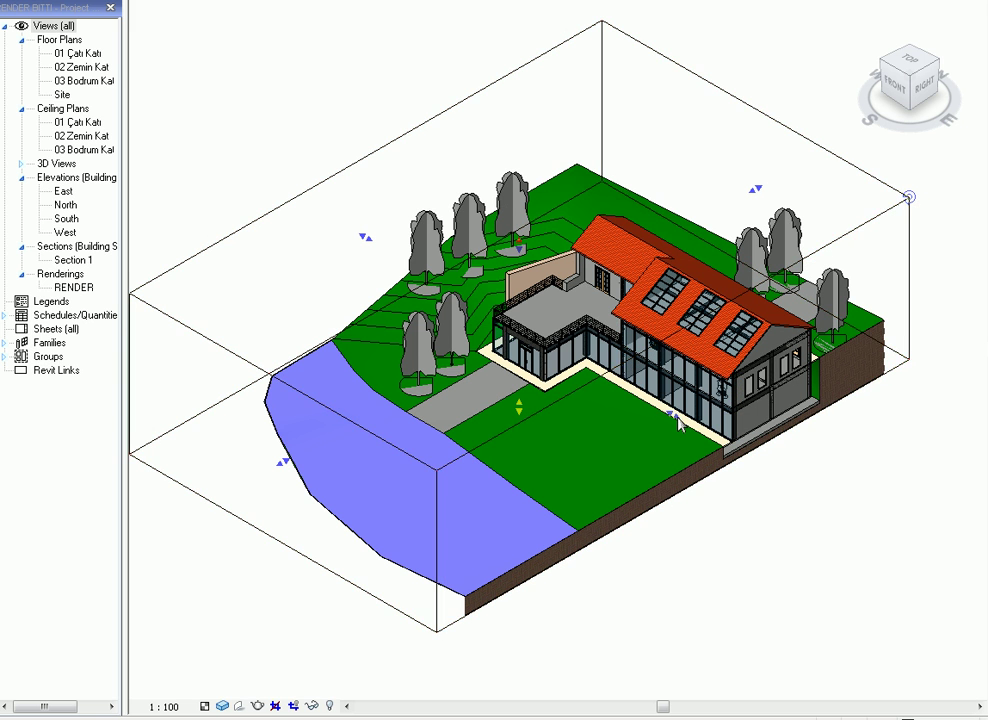
left_click(903, 93)
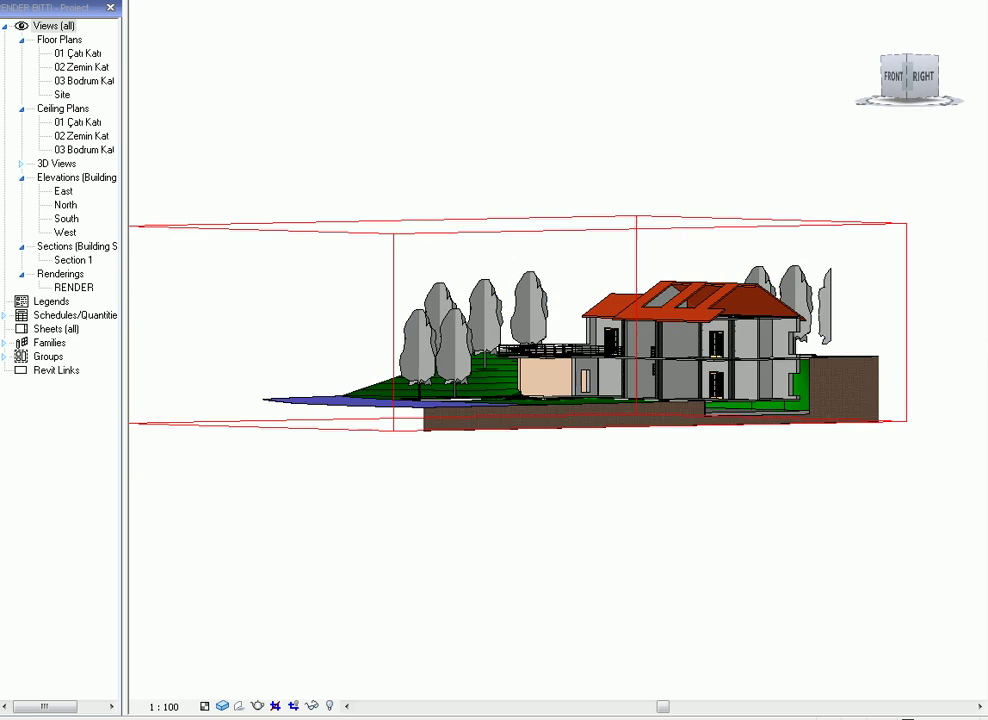
left_click(909, 58)
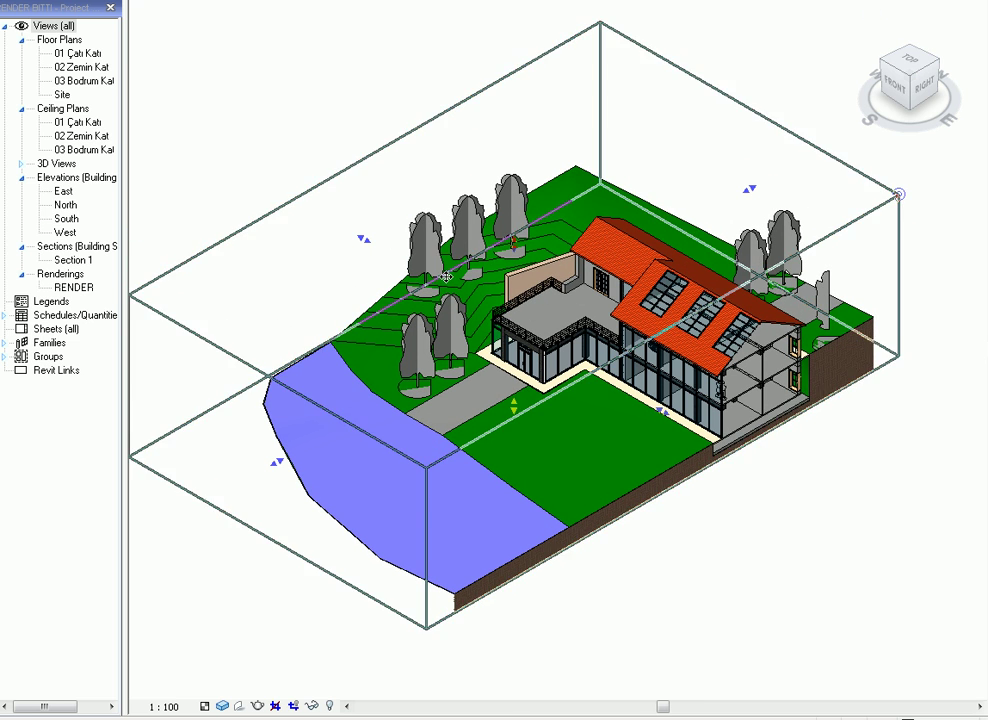
- Lower the section box's top grip below the roof line
left_click(513, 245)
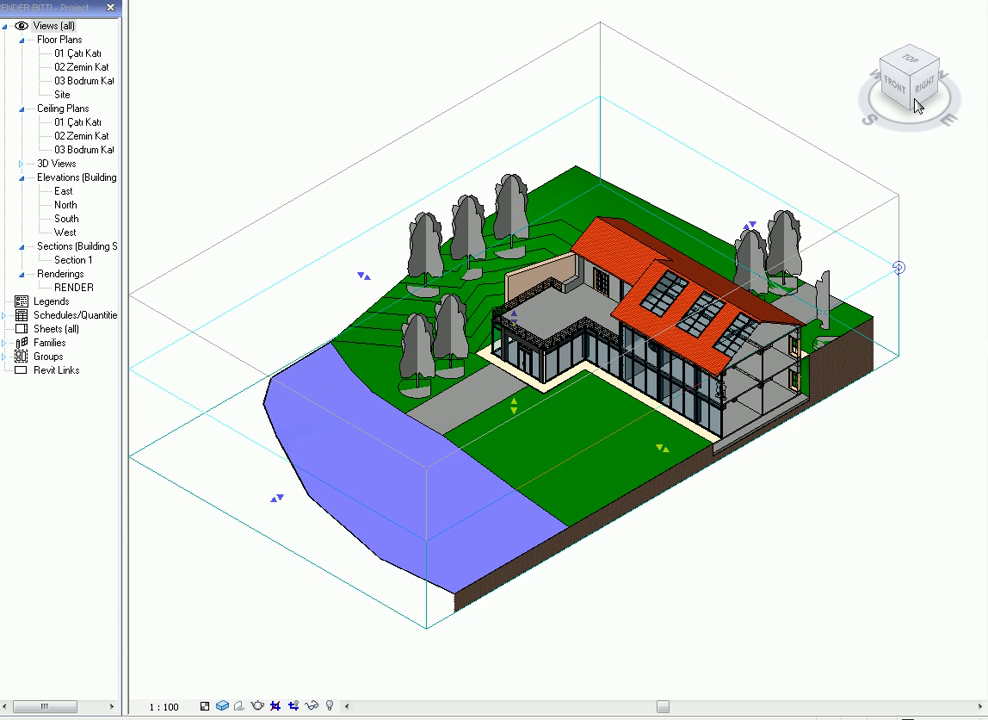
left_click_drag(513, 245, 513, 305)
middle_click_drag(513, 305, 560, 250, "shift")
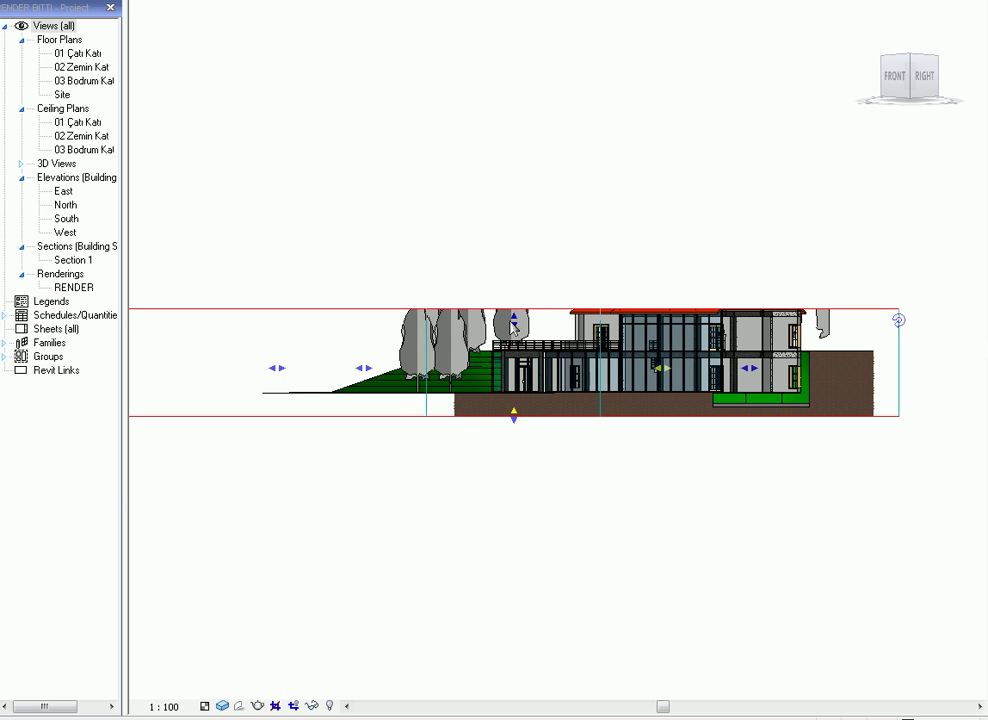
left_click_drag(514, 327, 515, 331)
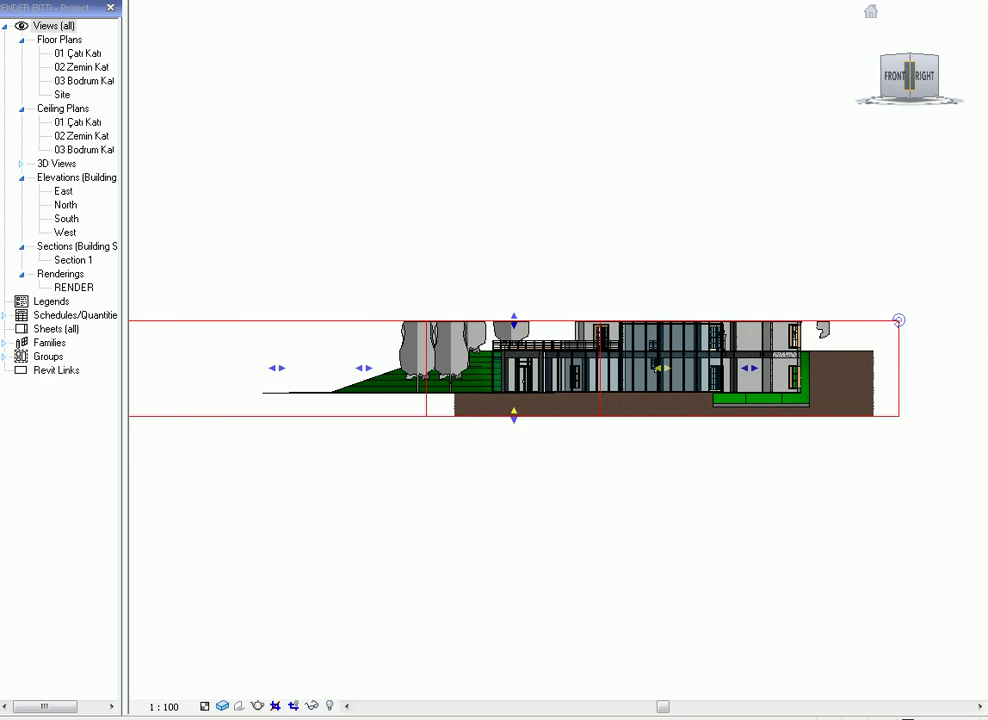
- Orbit and zoom in to inspect the exposed upper-floor rooms
middle_click_drag(514, 330, 470, 420, "shift")
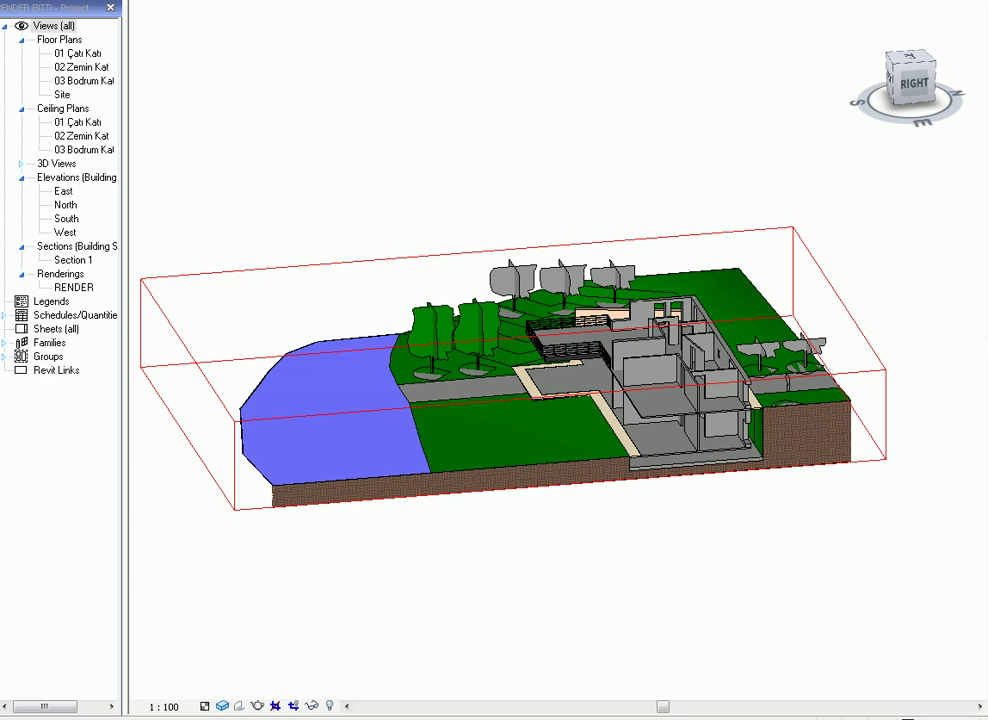
left_click_drag(910, 74, 912, 78)
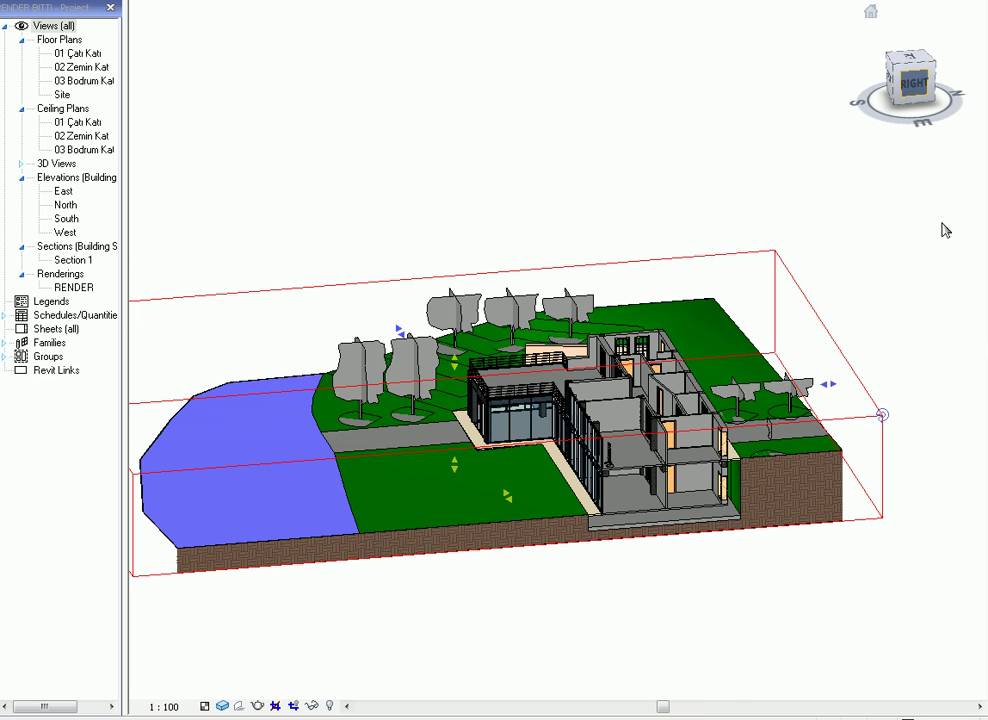
scroll(580, 655, "up", 3)
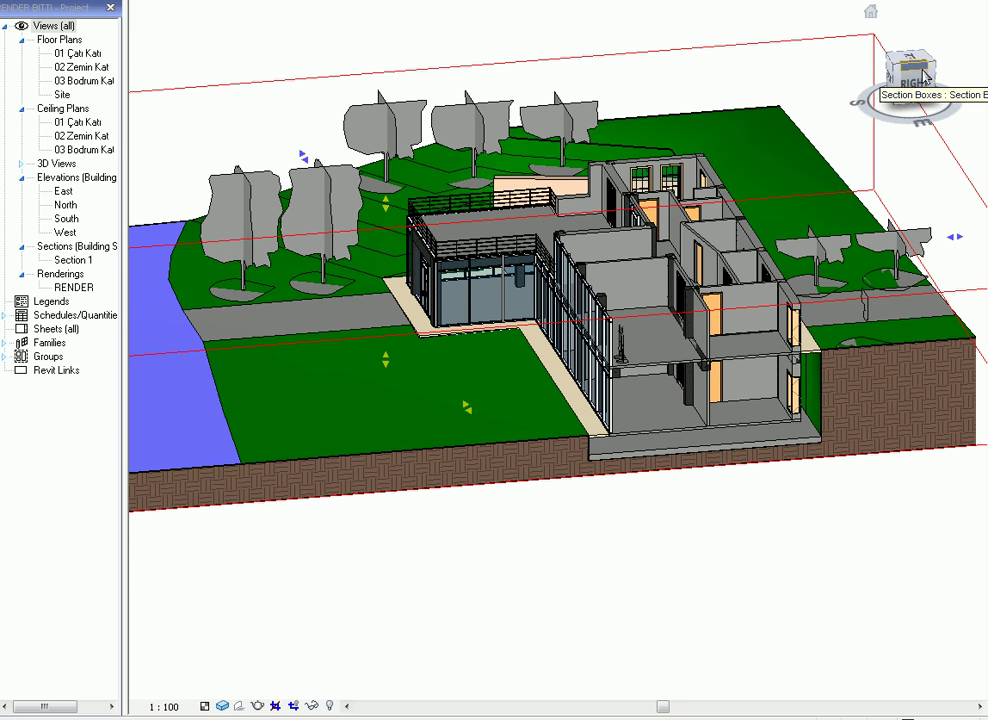
left_click_drag(910, 80, 908, 88)
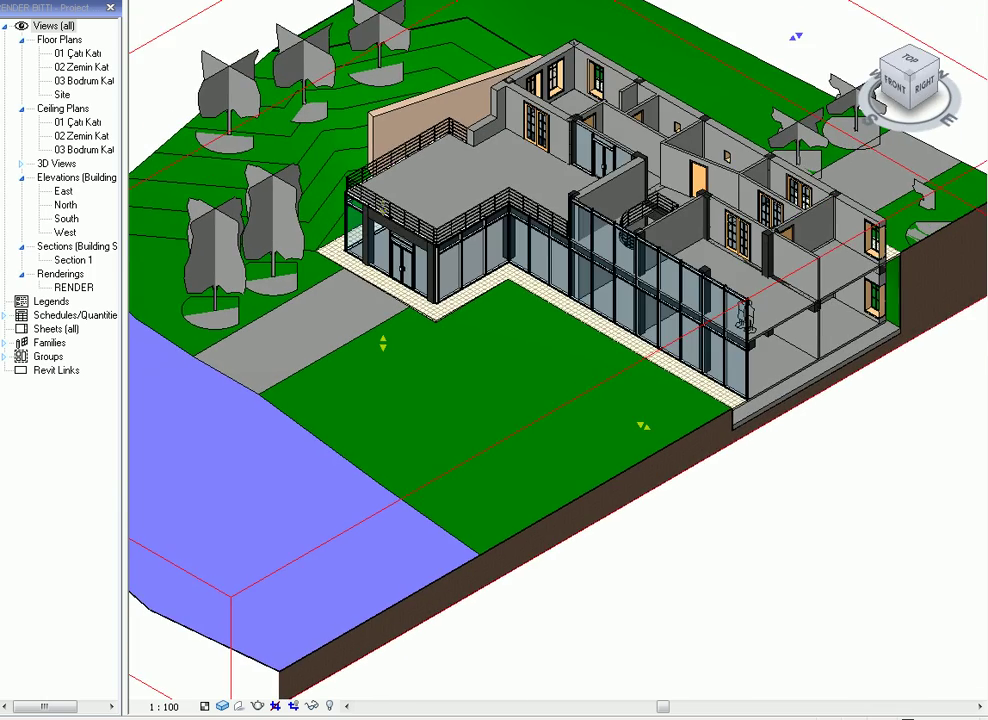
- Pull the section box's lawn-side face inward to reveal the staircase
left_click_drag(648, 432, 571, 384)
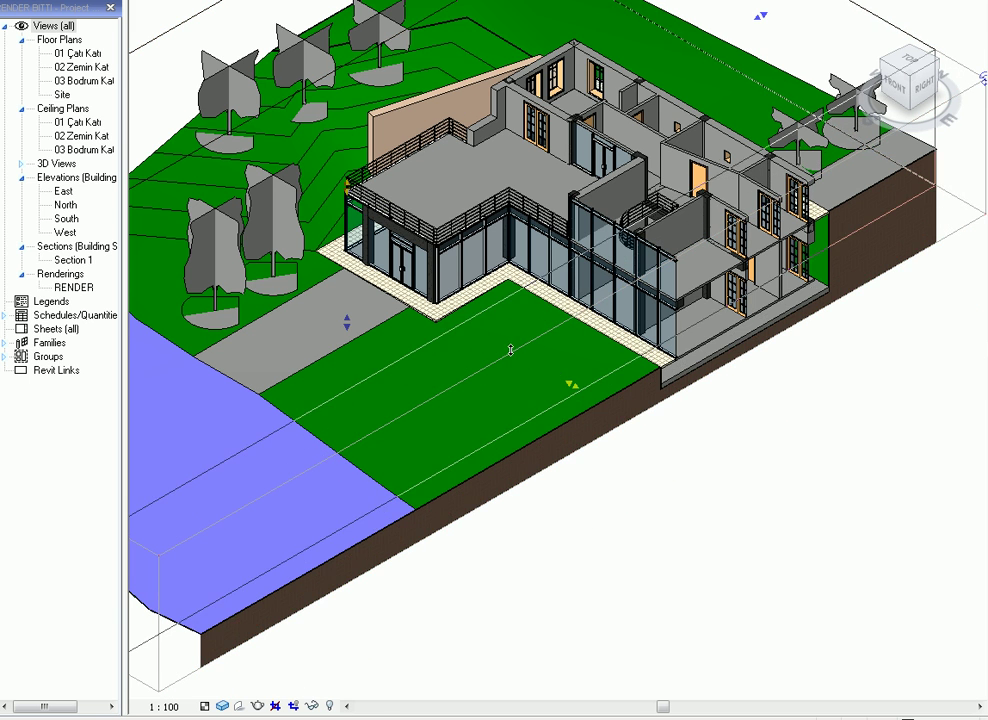
left_click_drag(507, 349, 505, 346)
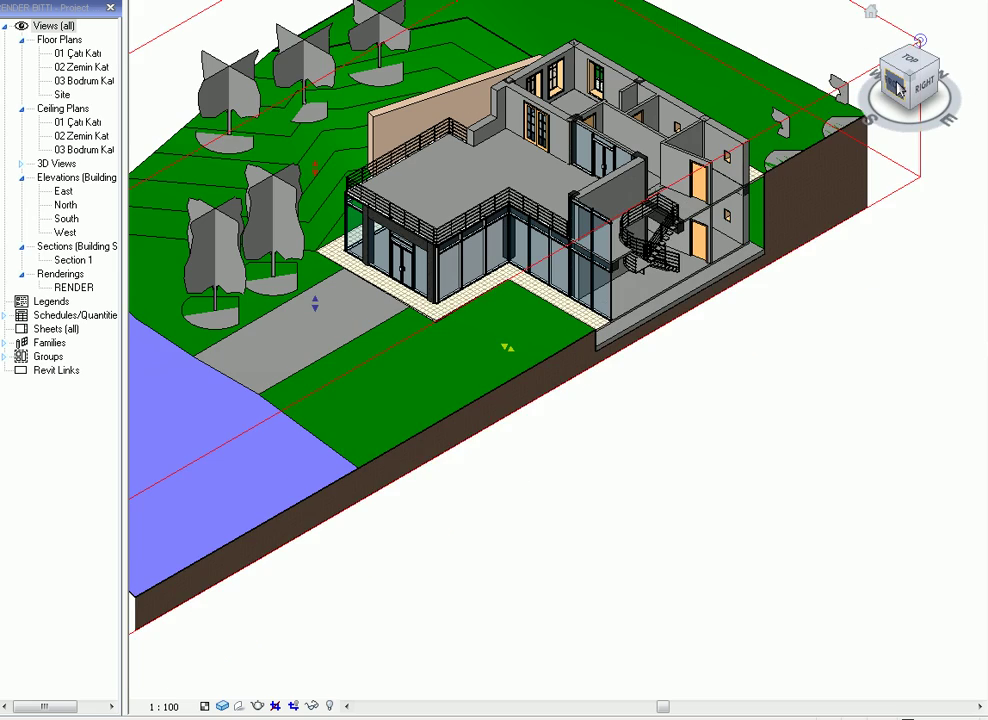
mouse_move(500, 350)
middle_mouse_down("shift")
mouse_move(560, 300)
mouse_move(852, 168)
middle_mouse_up("shift")
left_click(852, 168)
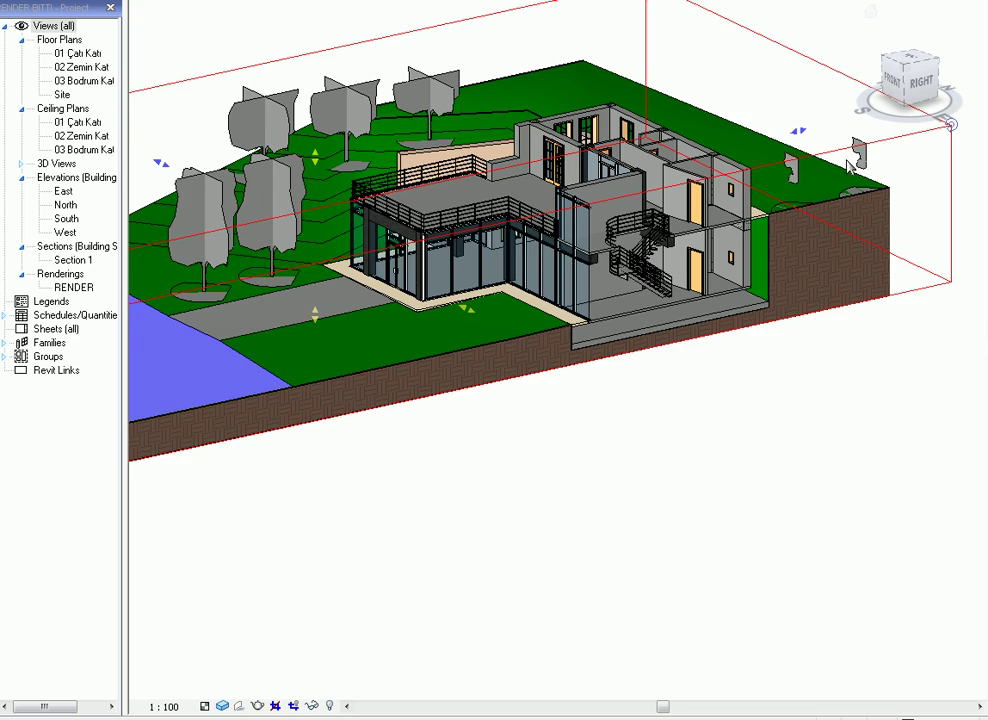
scroll(848, 165, "up", 2)
scroll(849, 161, "up", 2)
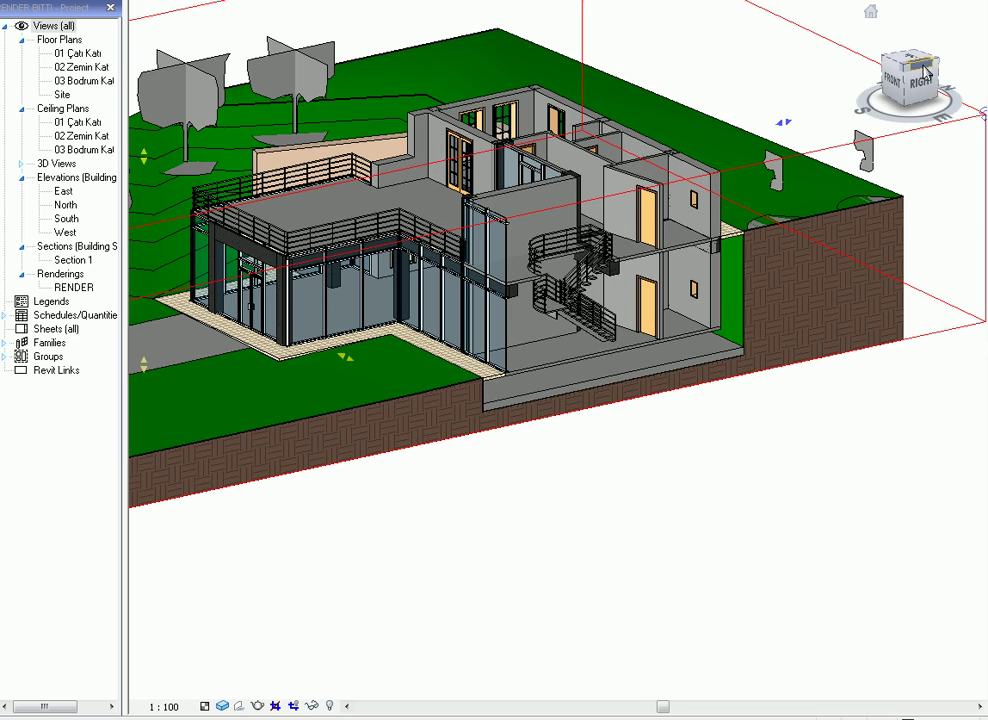
- Push the side face further into the house and orbit to view it from the back
left_click_drag(918, 88, 925, 100)
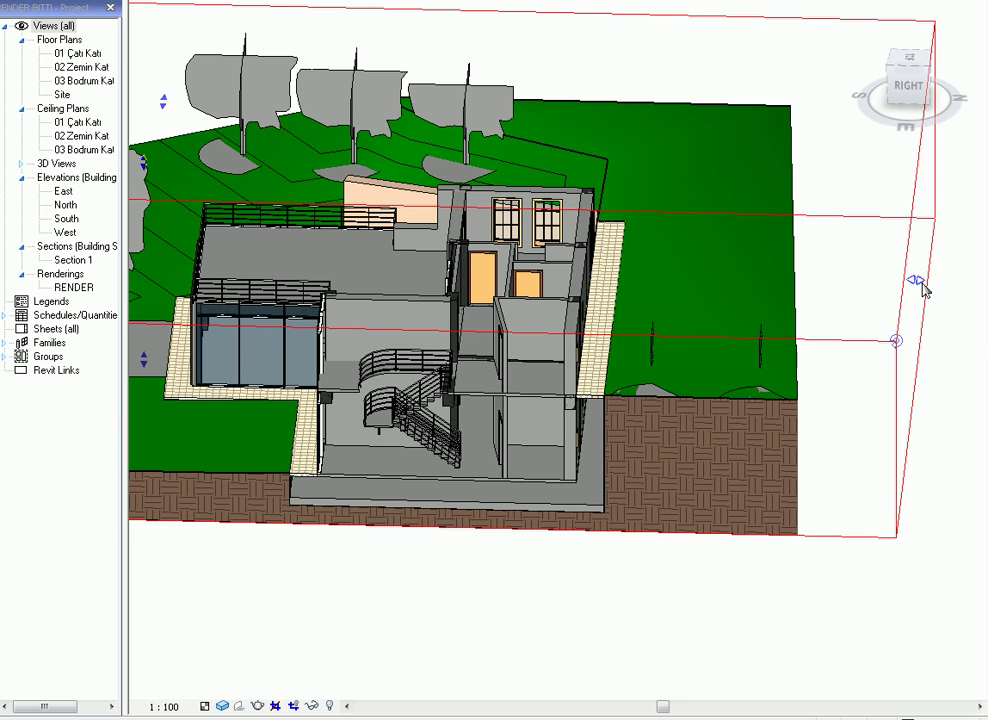
left_click_drag(918, 284, 566, 266)
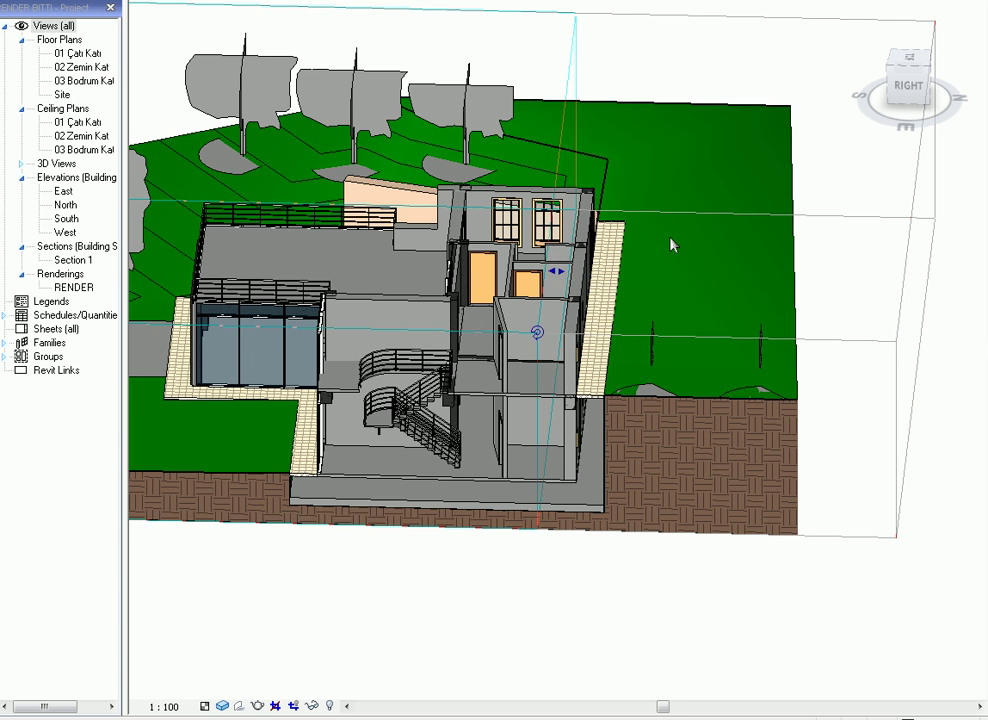
left_click_drag(910, 125, 865, 108)
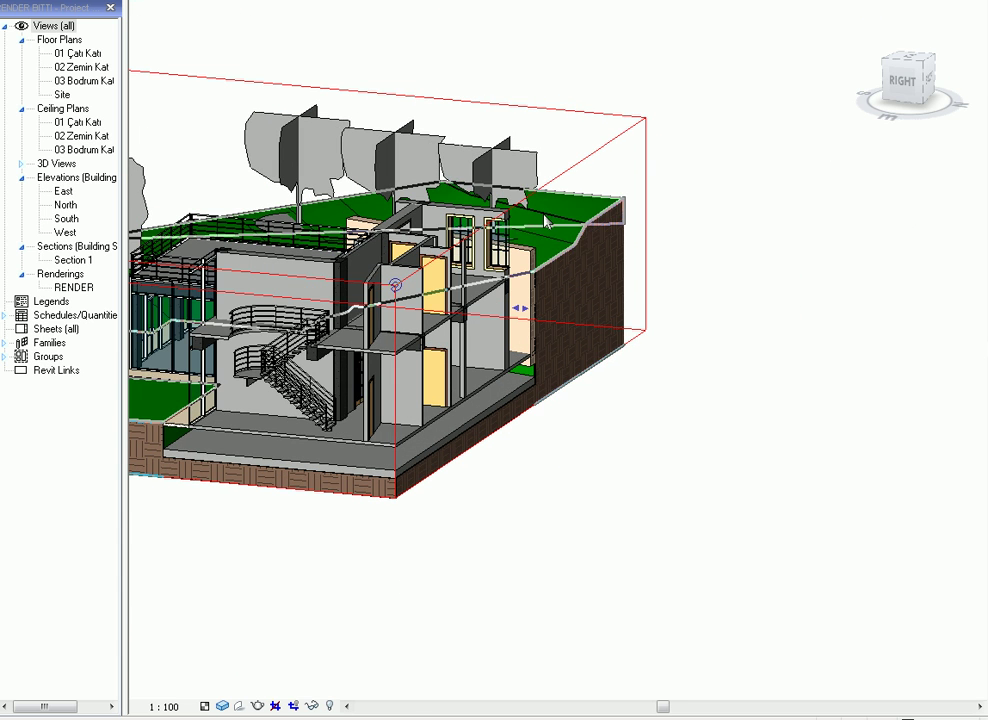
middle_click_drag(434, 388, 707, 440)
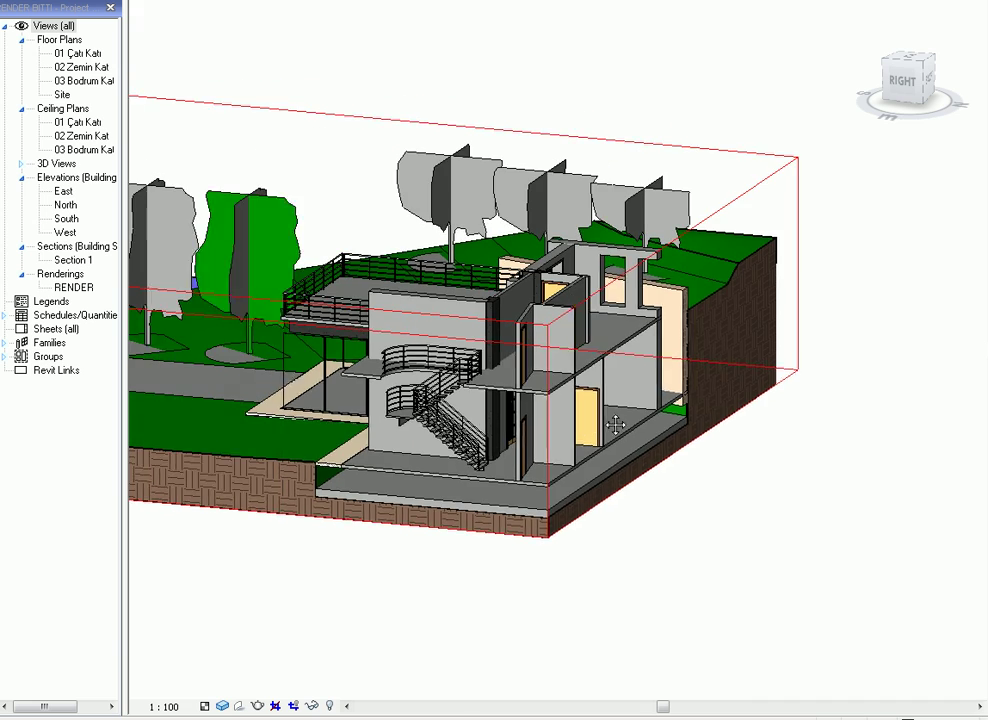
left_click(355, 528)
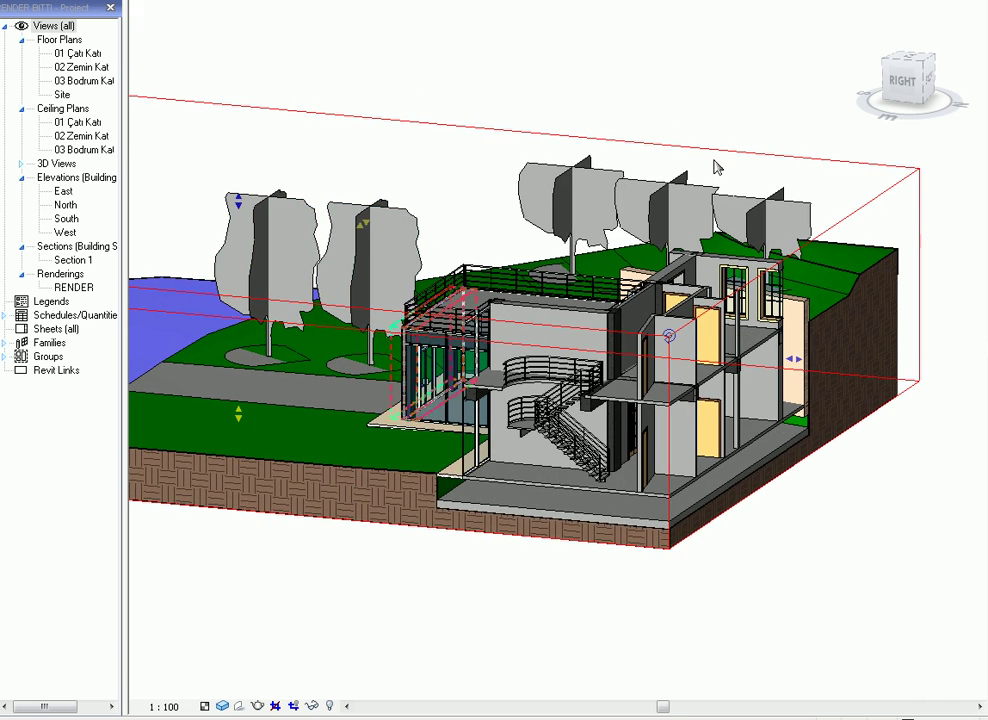
left_click_drag(902, 80, 737, 142)
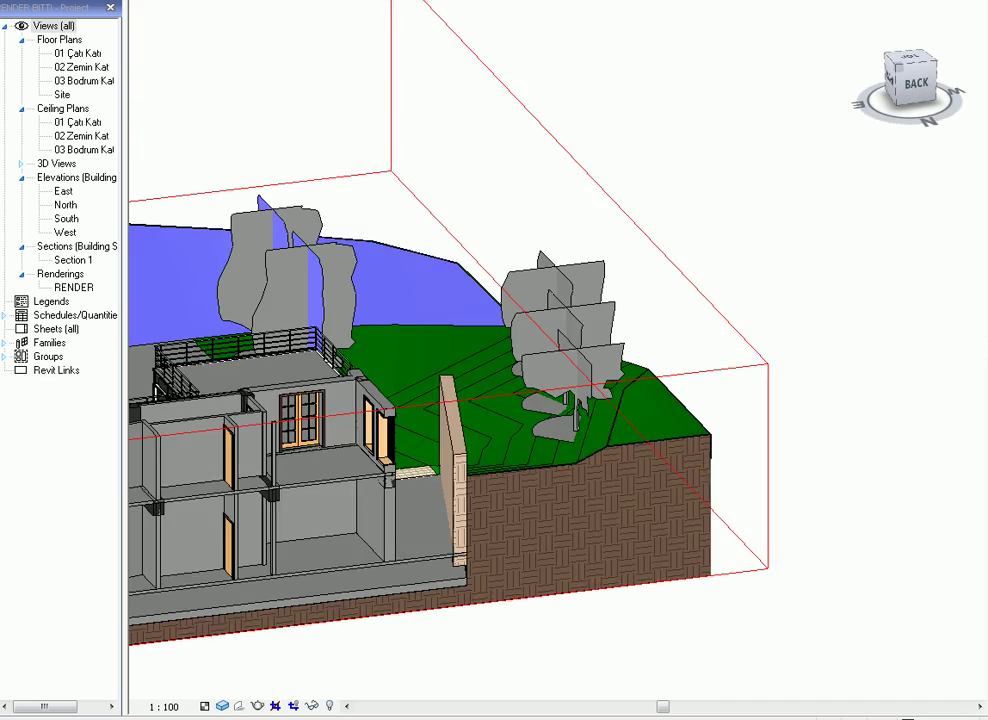
mouse_move(902, 82)
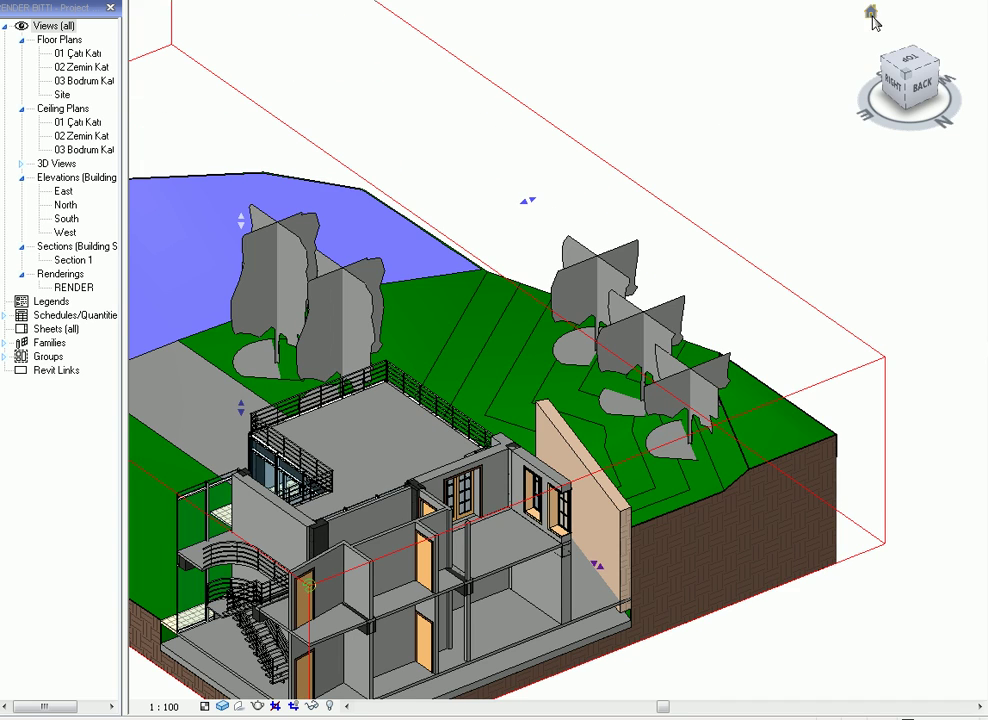
- Untick Section Box in the 3D view's properties and apply the change
left_click(872, 15)
right_click(215, 246)
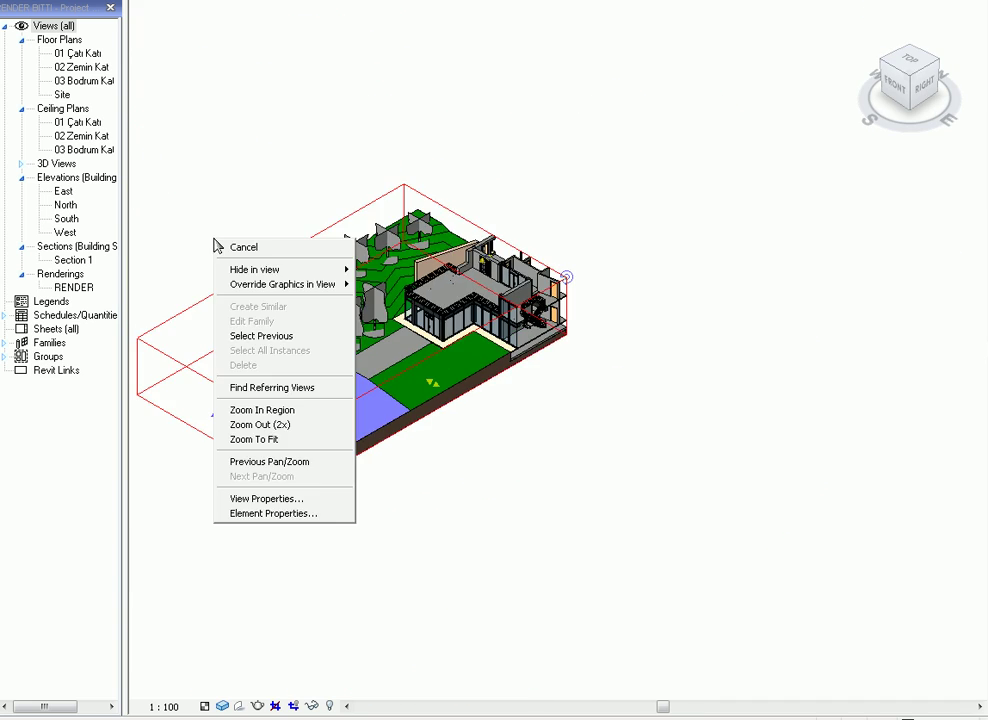
left_click(259, 514)
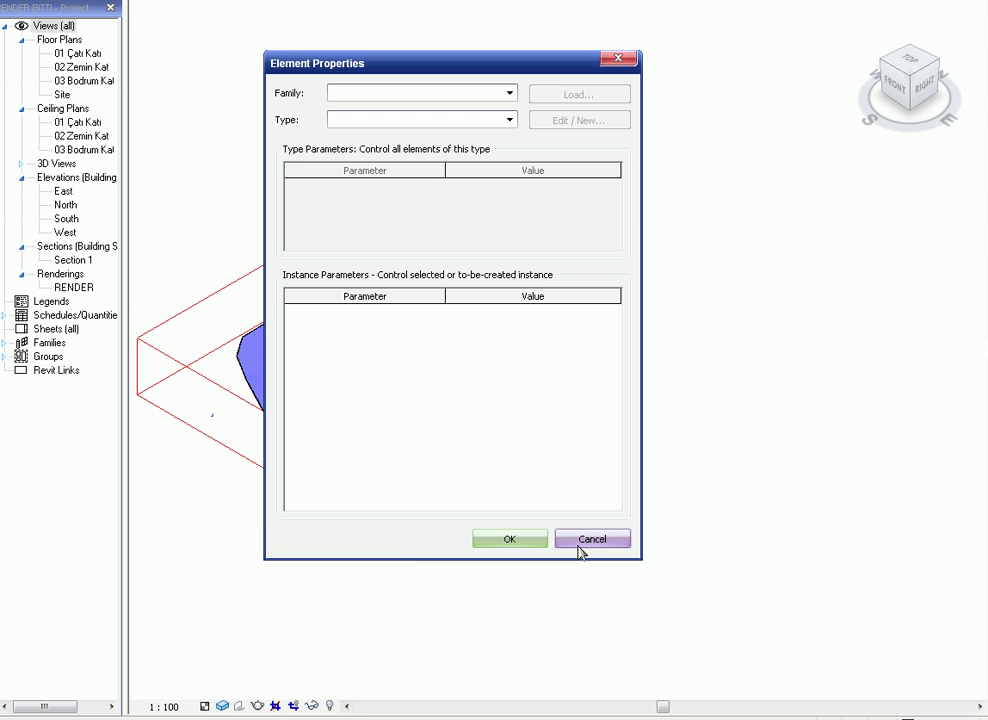
left_click(580, 545)
right_click(733, 285)
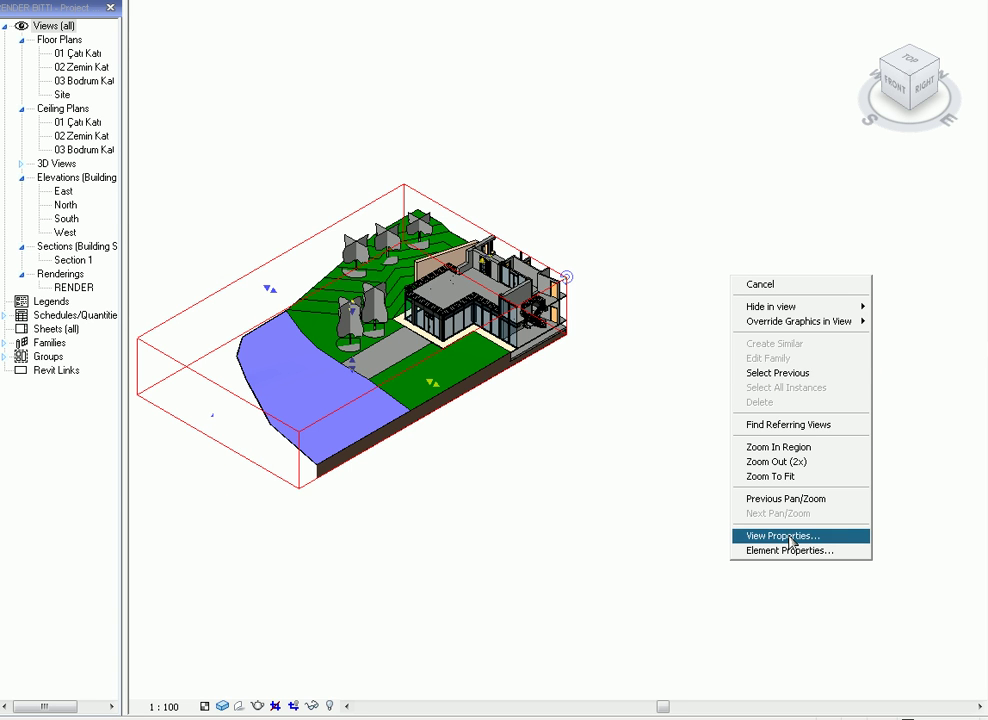
left_click(790, 538)
left_click_drag(616, 346, 617, 471)
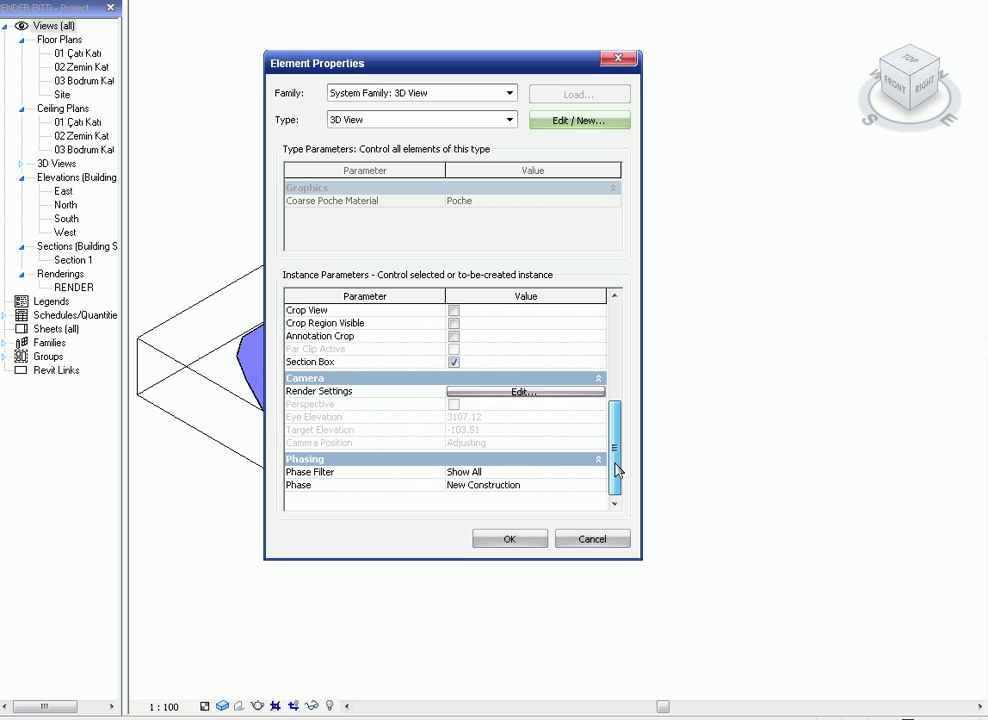
left_click(510, 541)
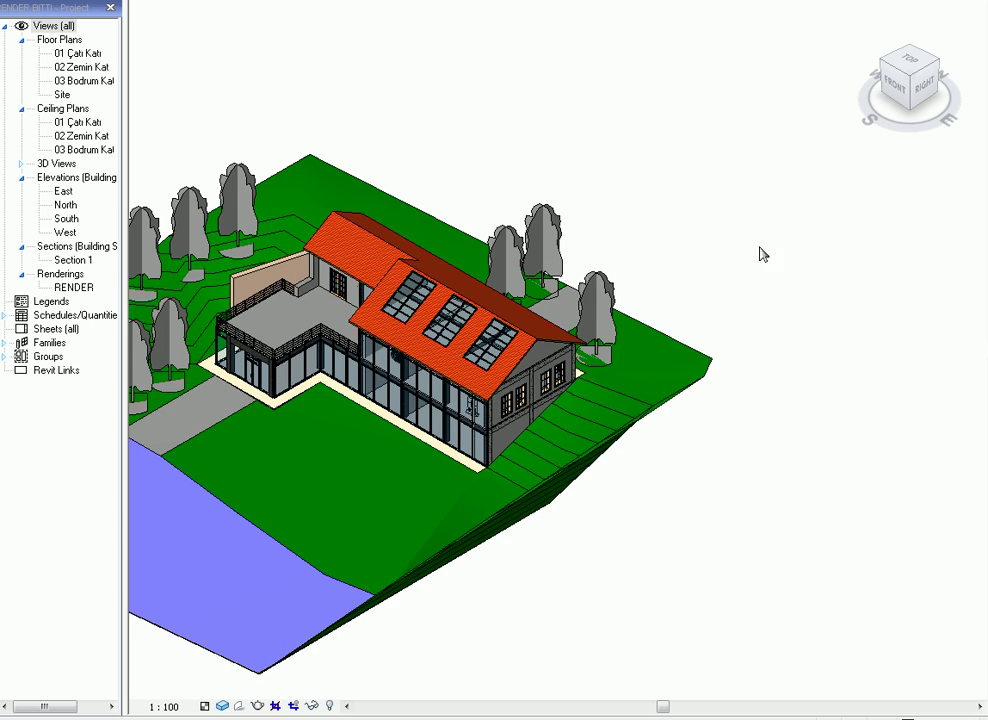
mouse_move(387, 455)
middle_mouse_down()
mouse_move(565, 442)
mouse_move(583, 368)
middle_mouse_up()
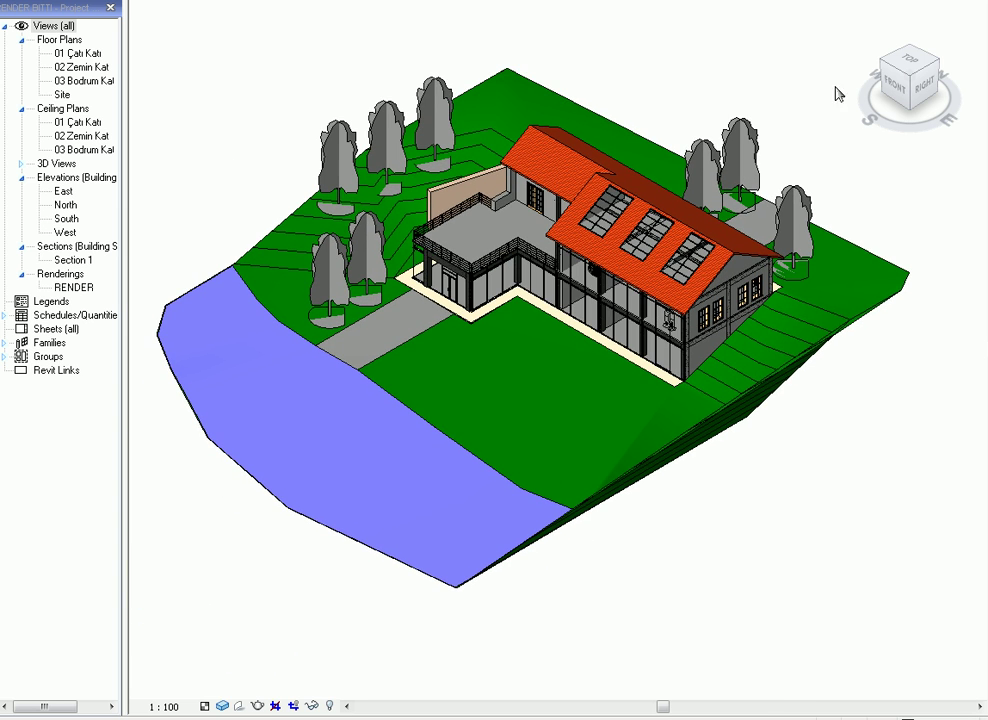
left_click(922, 88)
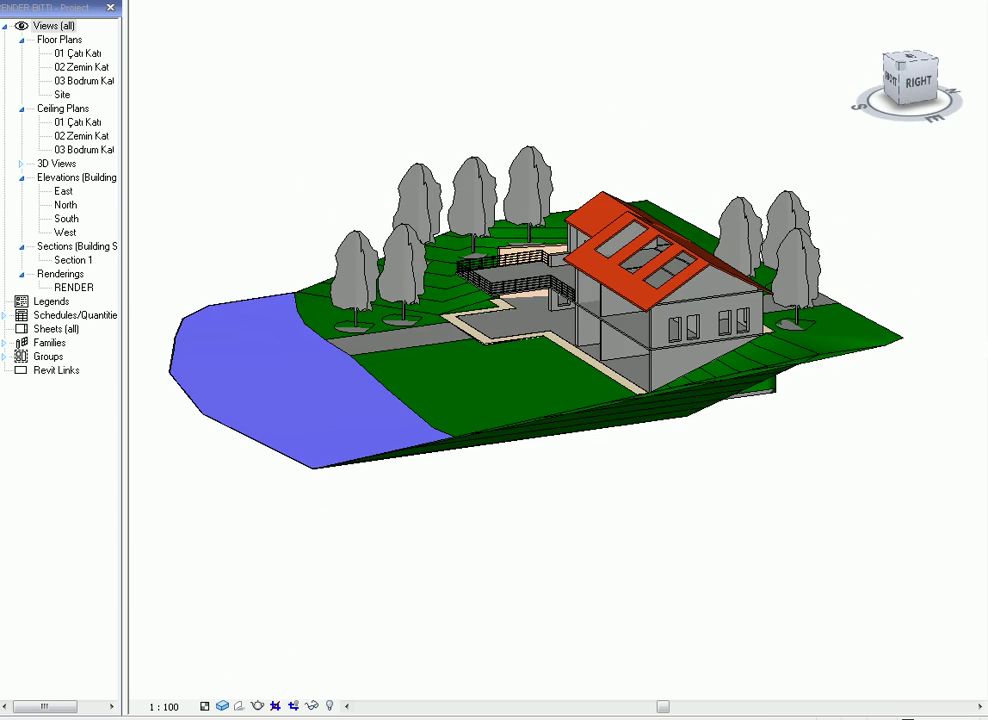
left_click(933, 60)
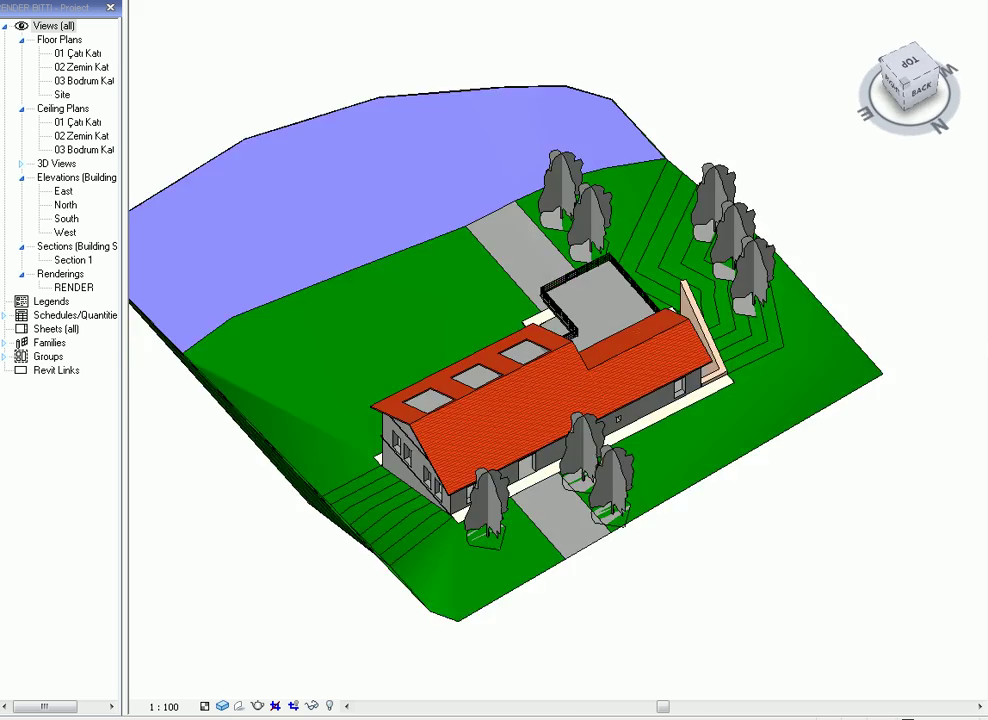
left_click_drag(910, 80, 960, 85)
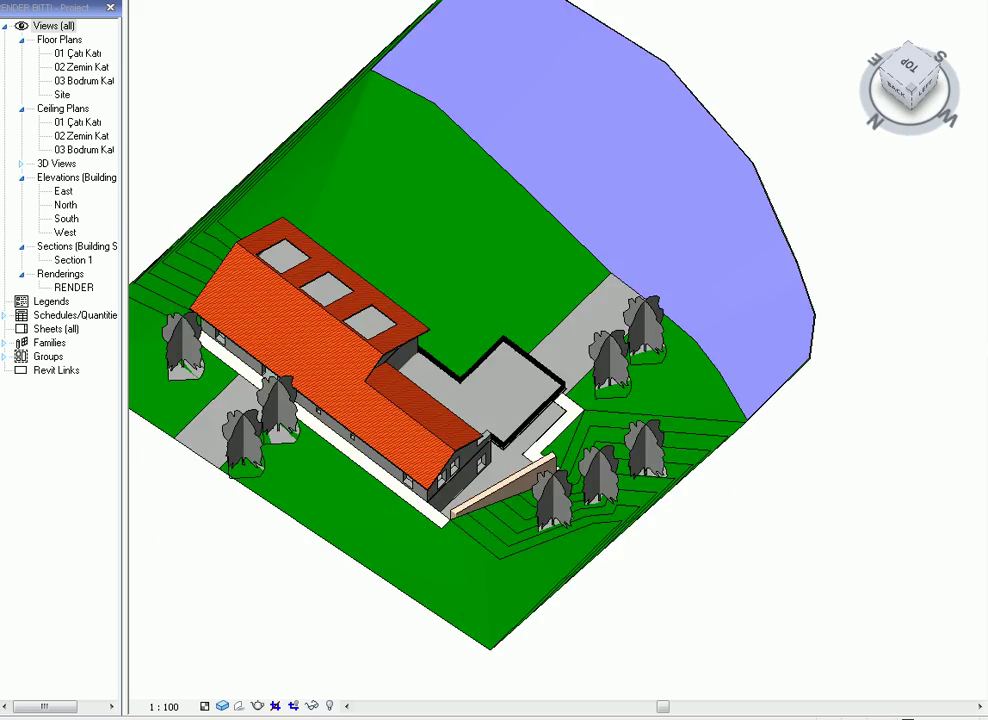
left_click(917, 84)
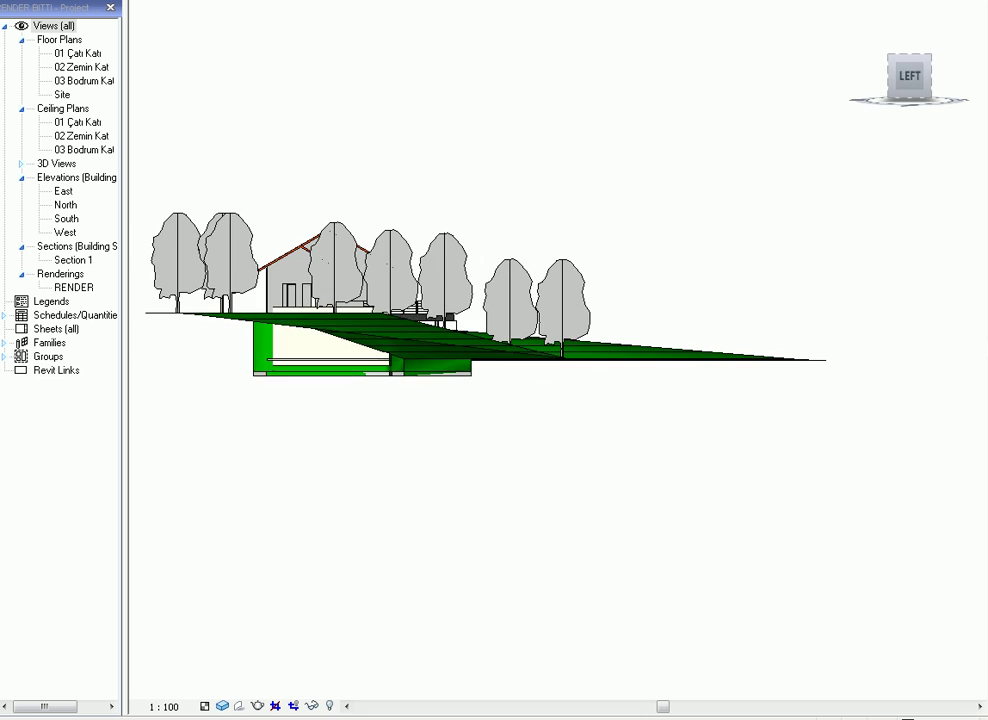
mouse_move(910, 80)
left_mouse_down()
mouse_move(910, 45)
mouse_move(908, 100)
mouse_move(866, 178)
left_mouse_up()
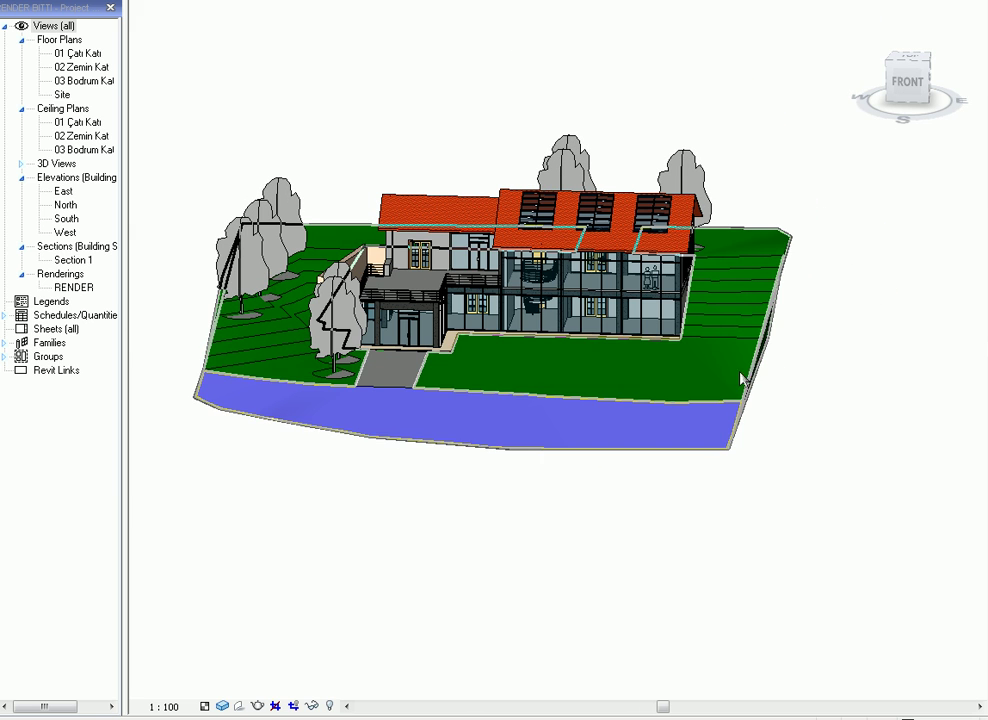
- Temporarily hide the Topography category, including the water
left_click(731, 424)
left_click(310, 707)
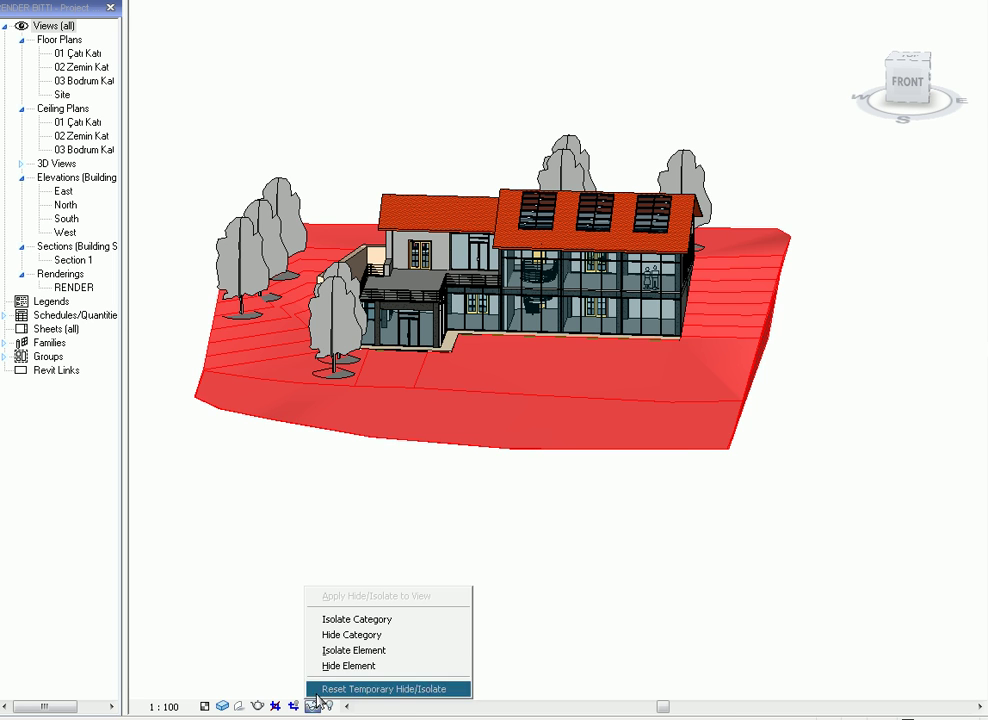
left_click(330, 635)
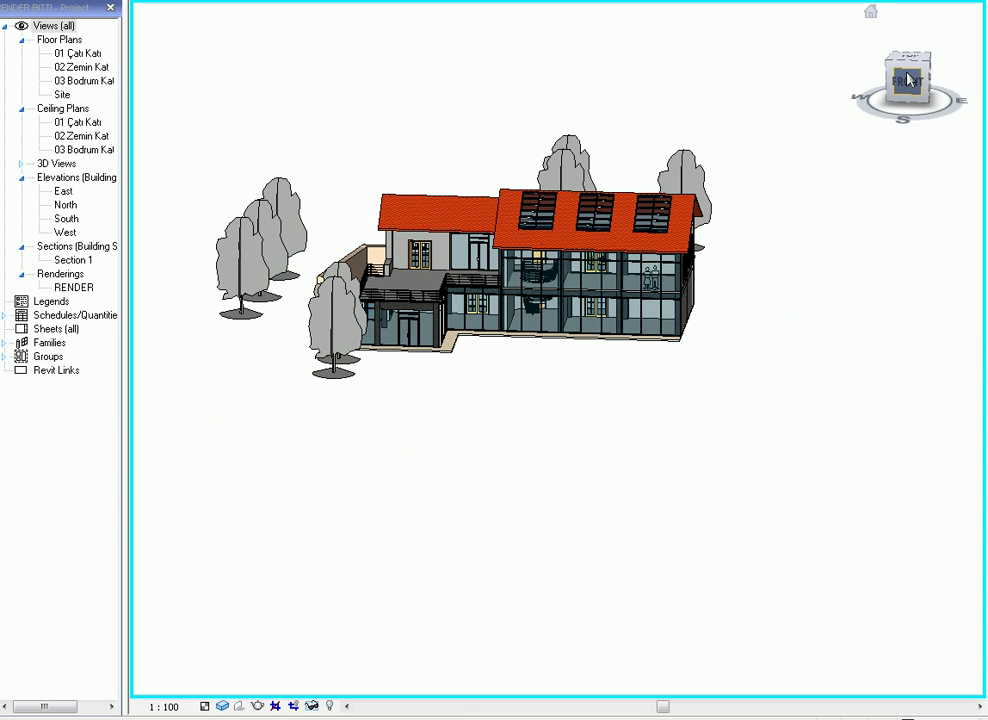
- Temporarily hide the whole trees category
middle_click_drag(545, 60, 570, 118, "shift")
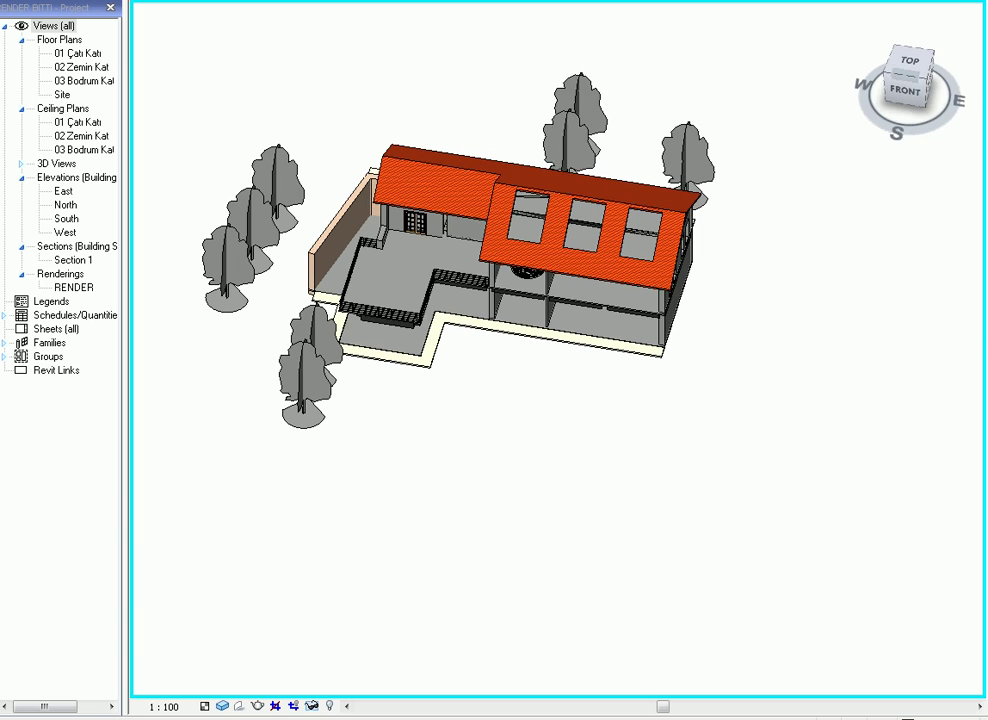
left_click(312, 707)
left_click(350, 636)
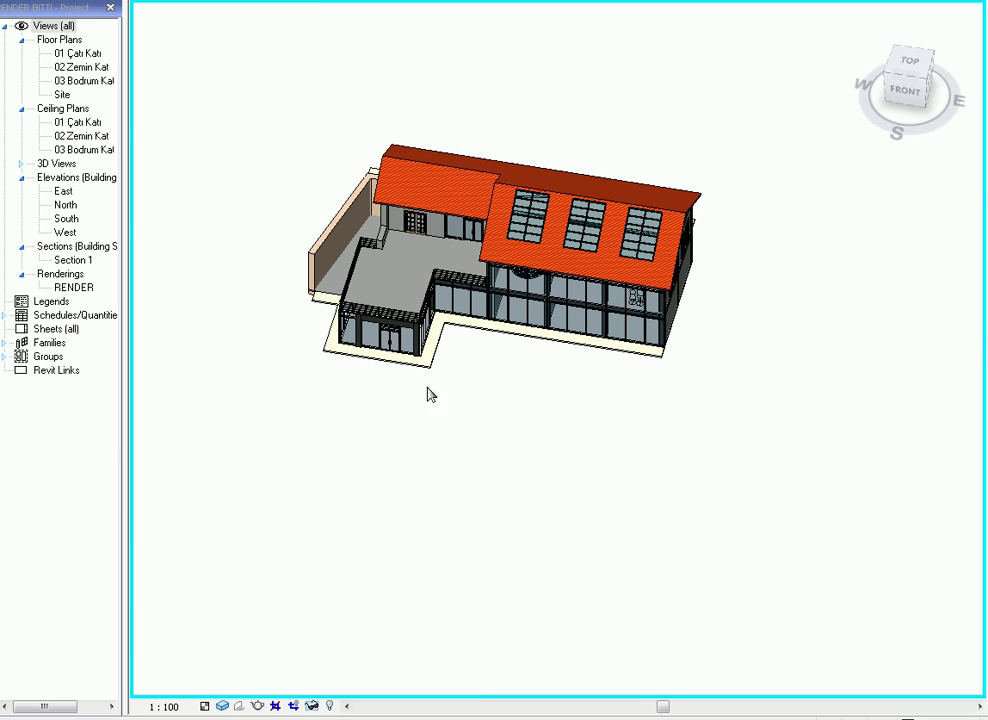
scroll(646, 475, "up", 2)
scroll(637, 457, "up", 3)
middle_click_drag(637, 457, 600, 391)
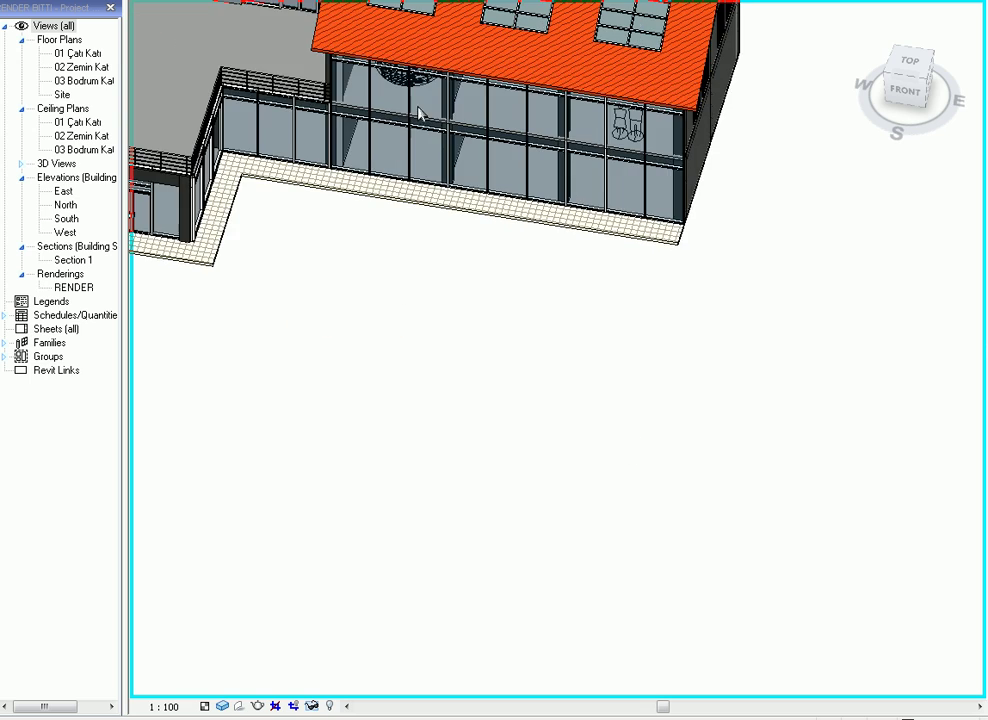
mouse_move(456, 162)
middle_mouse_down()
mouse_move(580, 273)
mouse_move(688, 322)
mouse_move(661, 309)
middle_mouse_up()
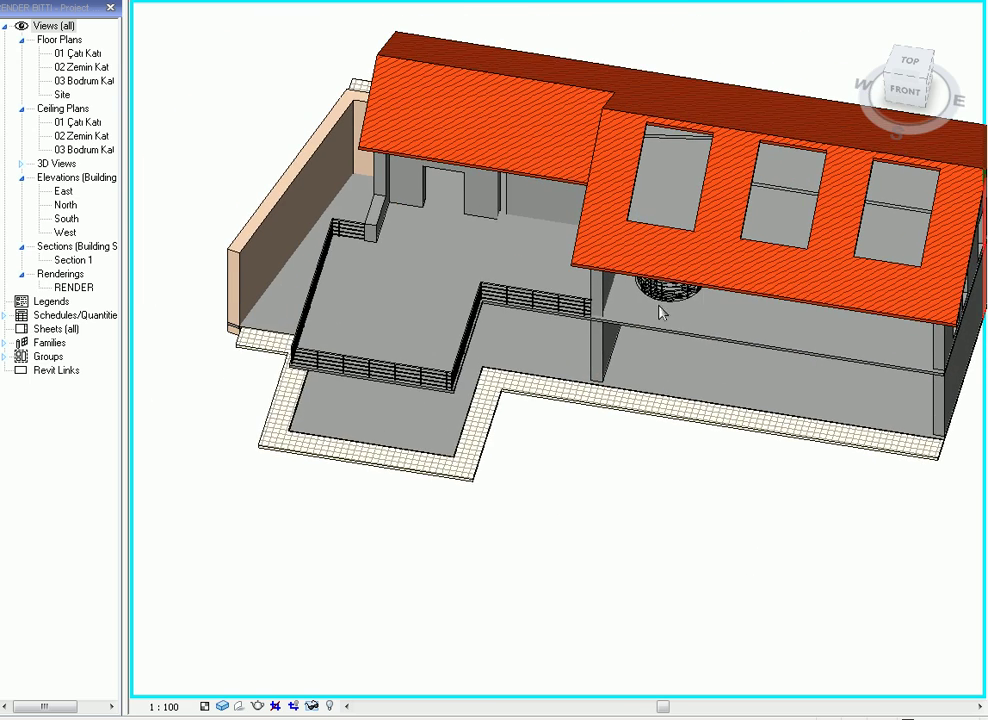
left_click(910, 92)
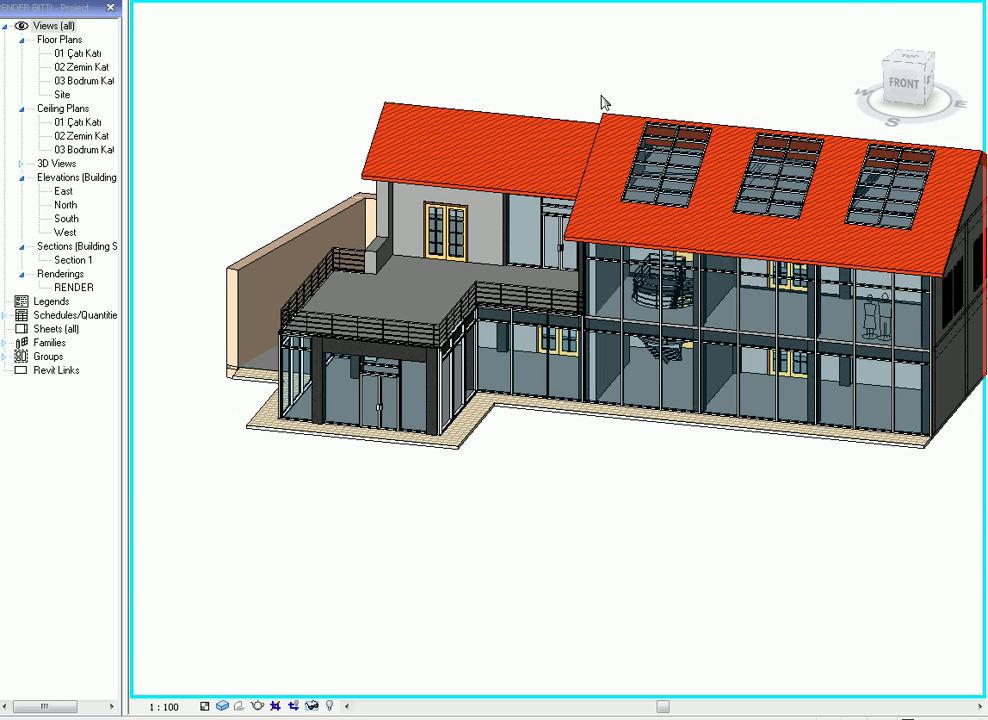
- Temporarily hide all roofs and the terrace railing
left_click(604, 148)
left_click(312, 706)
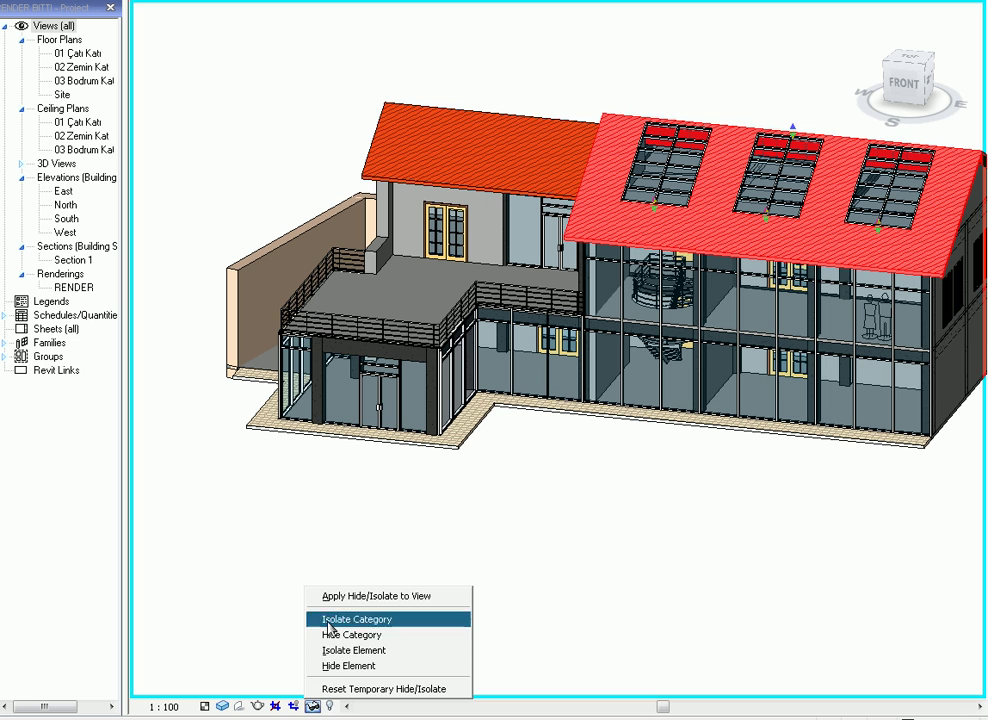
left_click(325, 635)
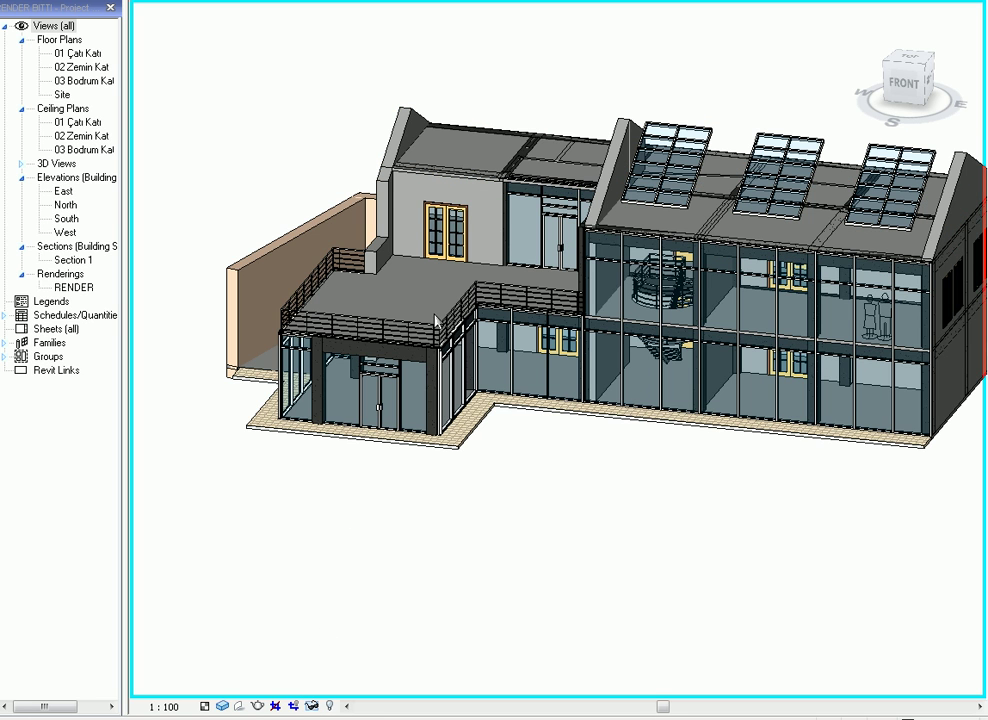
left_click(312, 706)
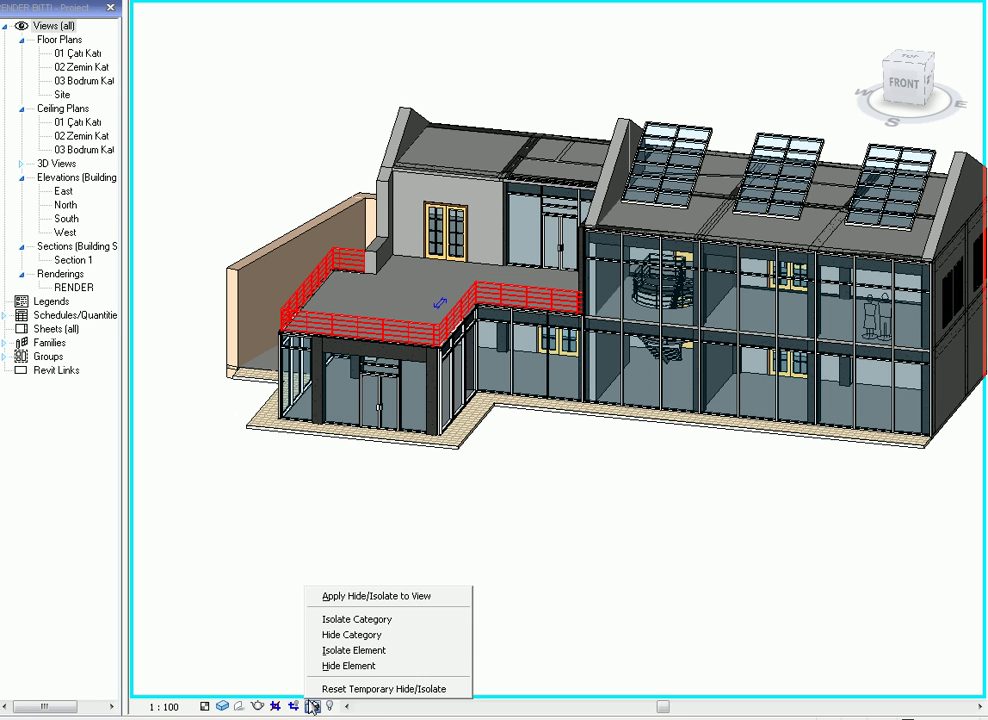
left_click(350, 635)
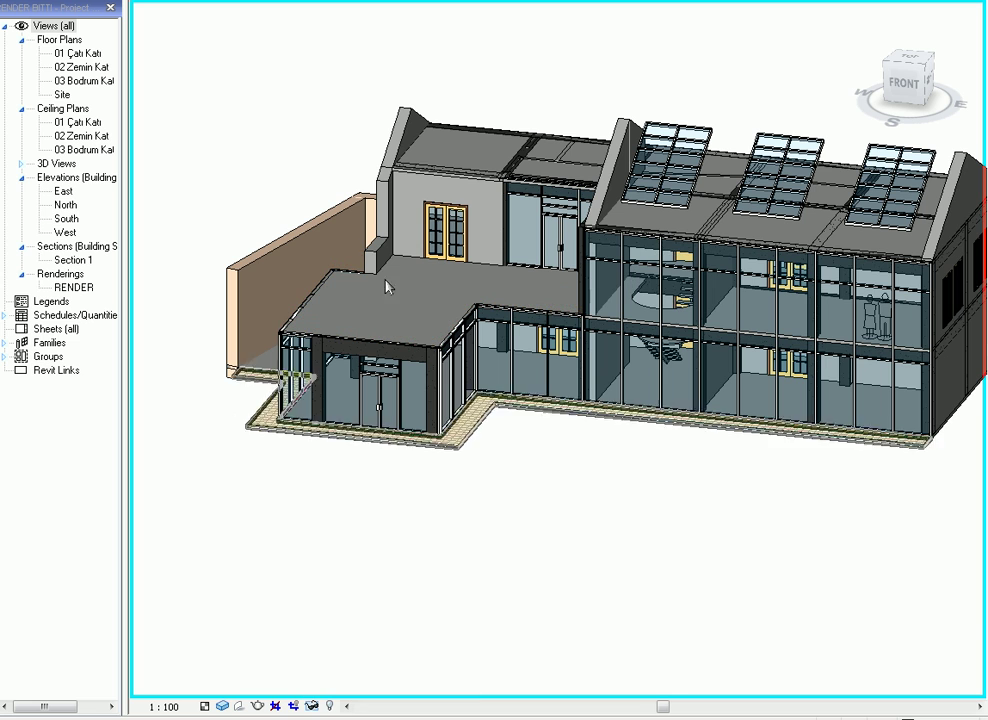
- Temporarily hide the Doors and Floors categories
left_click(437, 222)
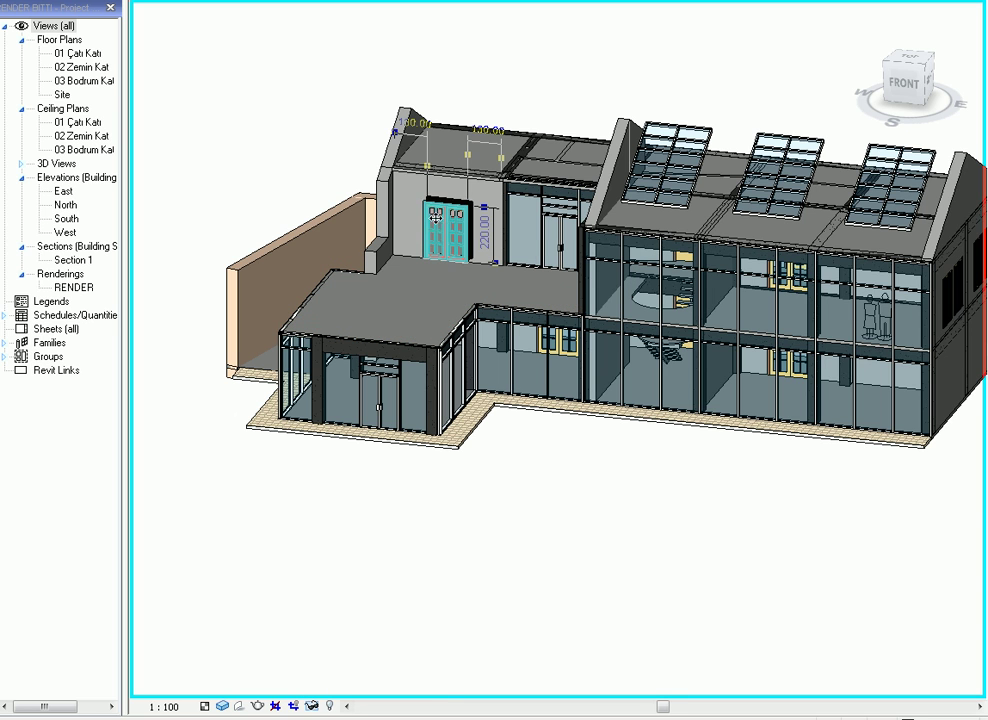
left_click(312, 706)
left_click(342, 638)
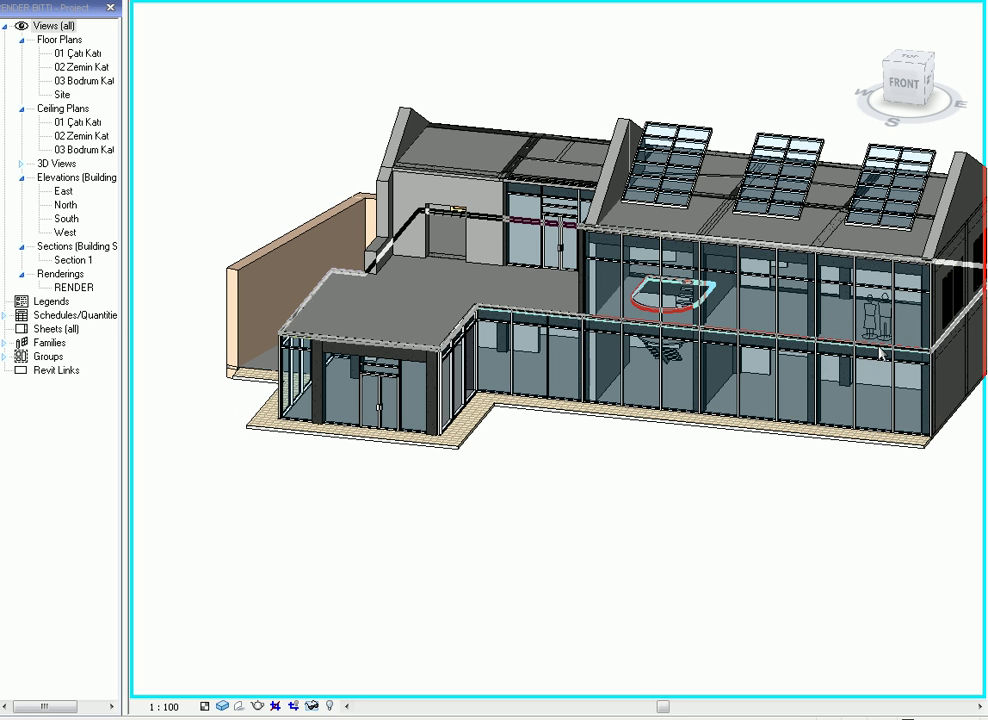
left_click(790, 538)
left_click(312, 706)
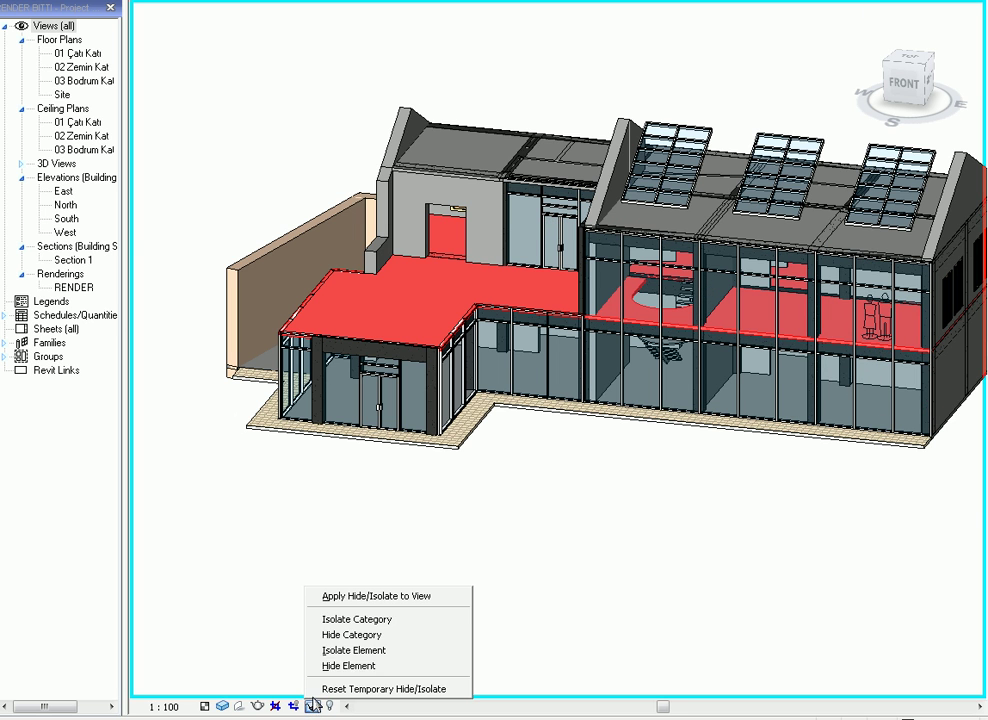
left_click(352, 634)
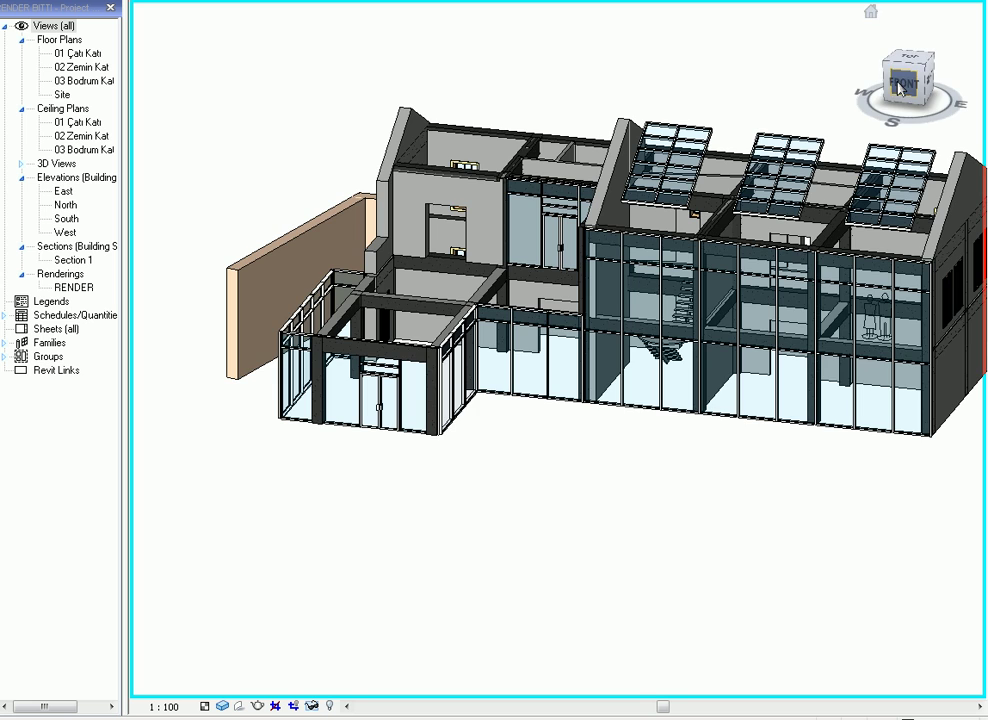
- Pan and orbit to a front-right view of the glazed facade and skylights
mouse_move(560, 400)
middle_mouse_down("shift")
mouse_move(505, 285)
mouse_move(535, 315)
middle_mouse_up("shift")
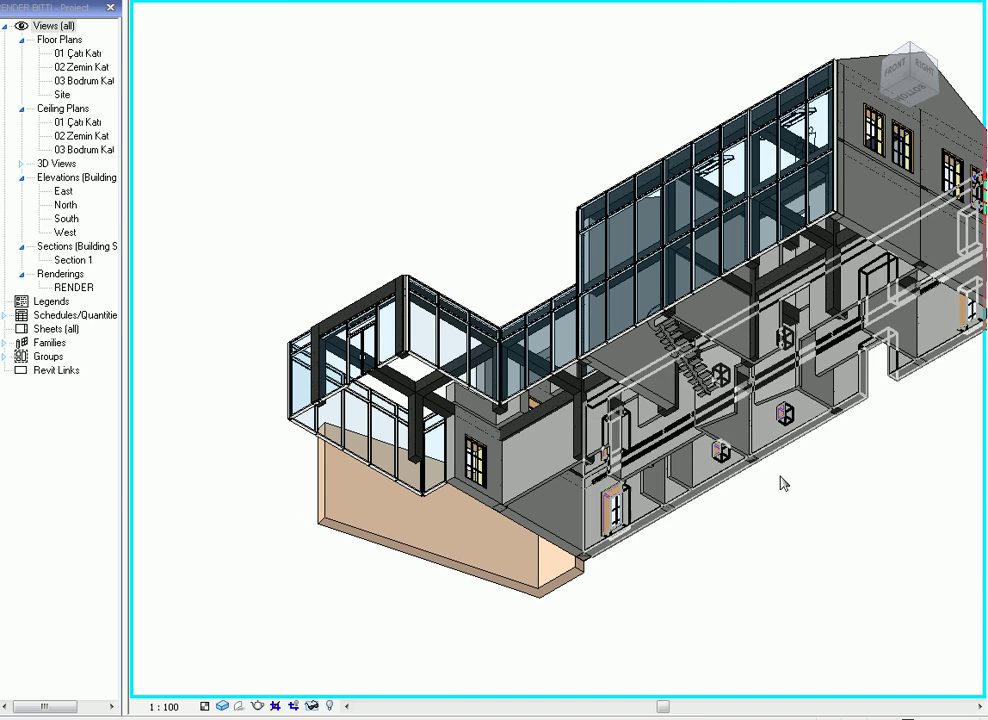
middle_click_drag(650, 477, 483, 474)
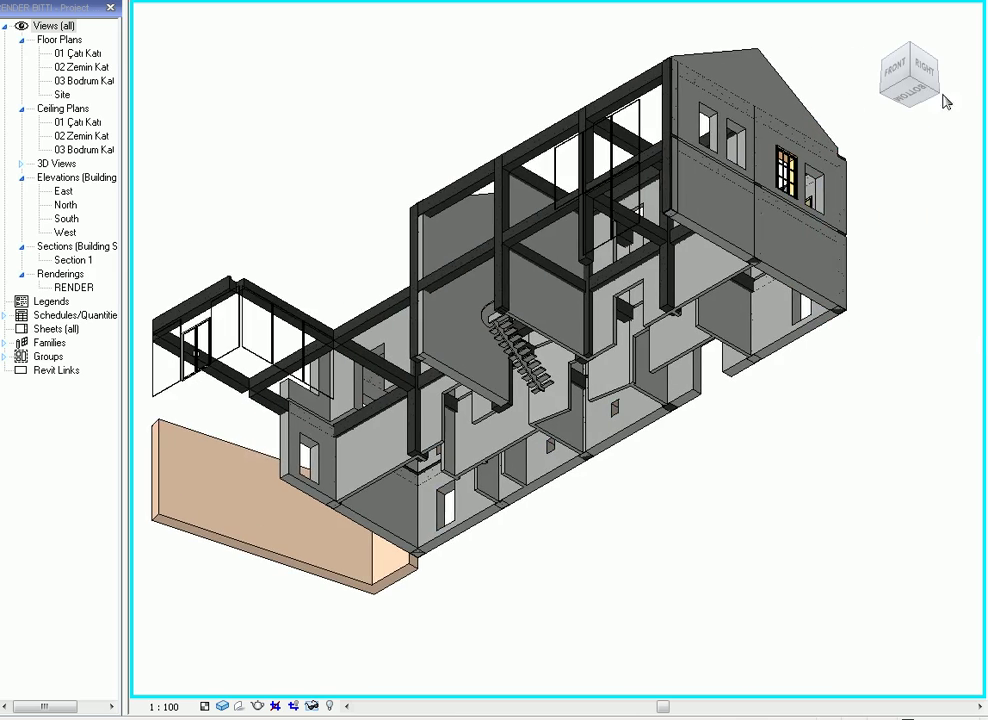
mouse_move(903, 78)
left_mouse_down()
mouse_move(878, 96)
mouse_move(866, 172)
left_mouse_up()
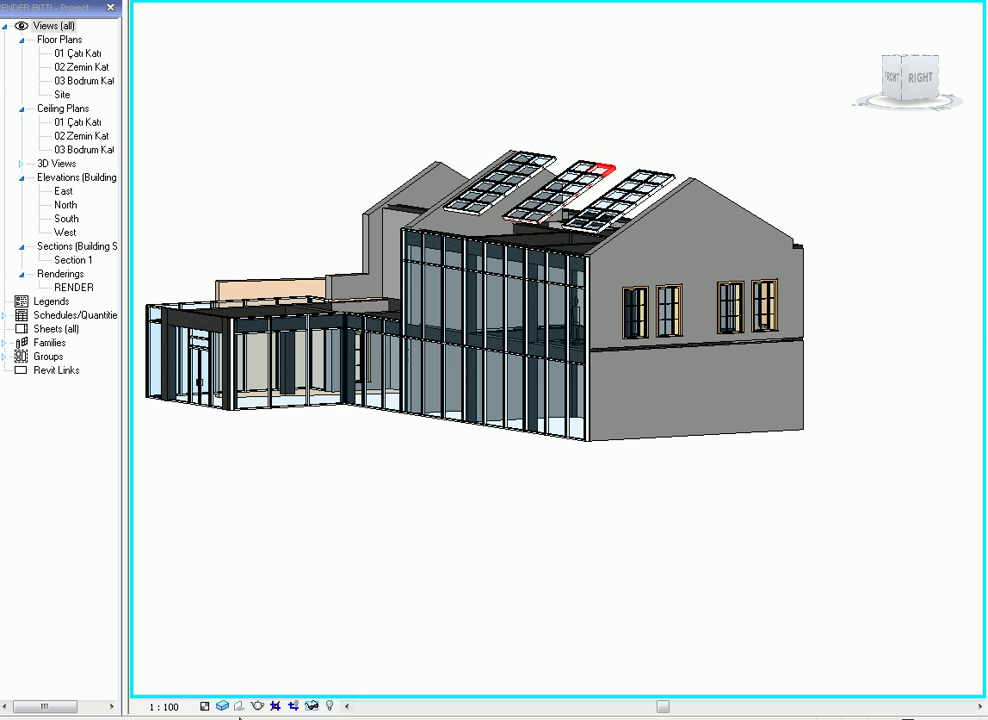
- Temporarily hide curtain panels, skylights and windows, then orbit to a top view
left_click(312, 707)
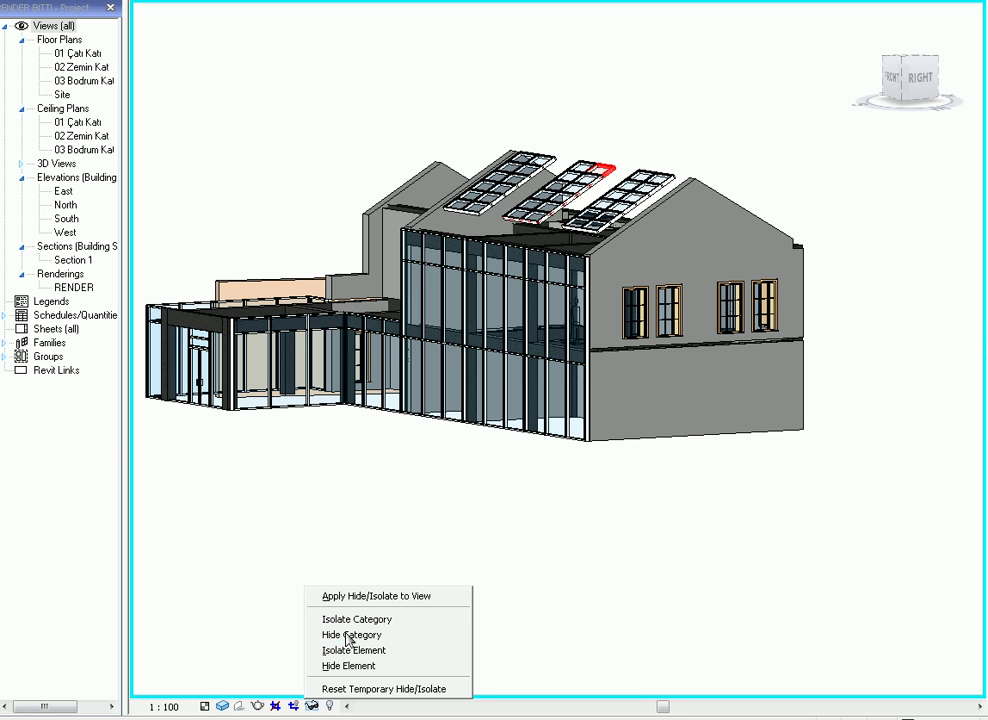
left_click(349, 636)
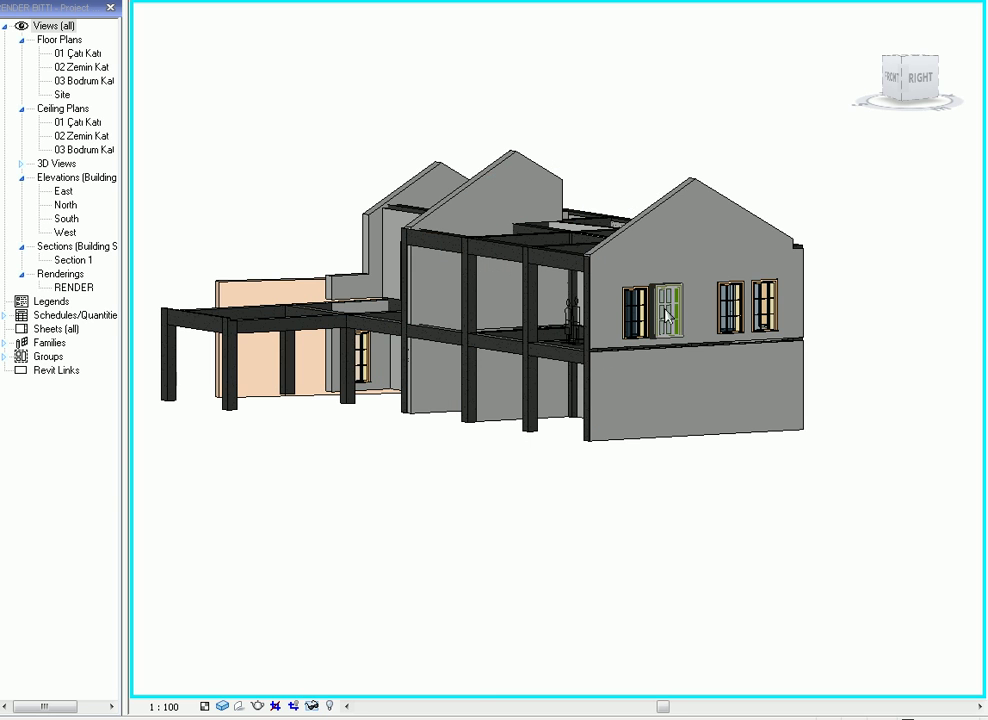
left_click(312, 707)
left_click(335, 638)
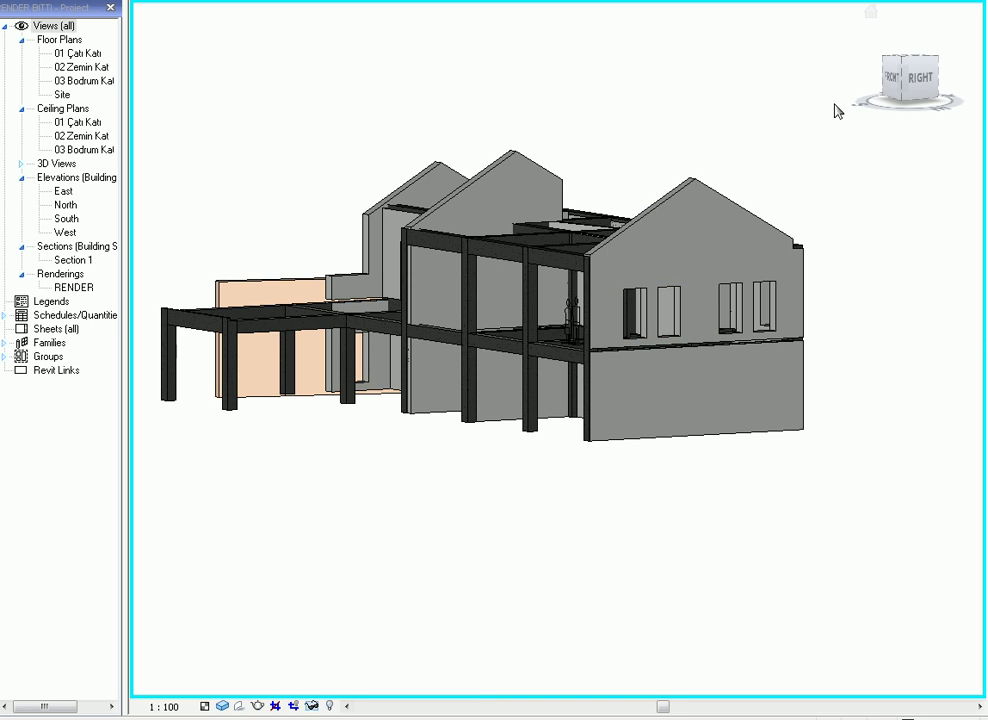
left_click_drag(903, 80, 905, 200)
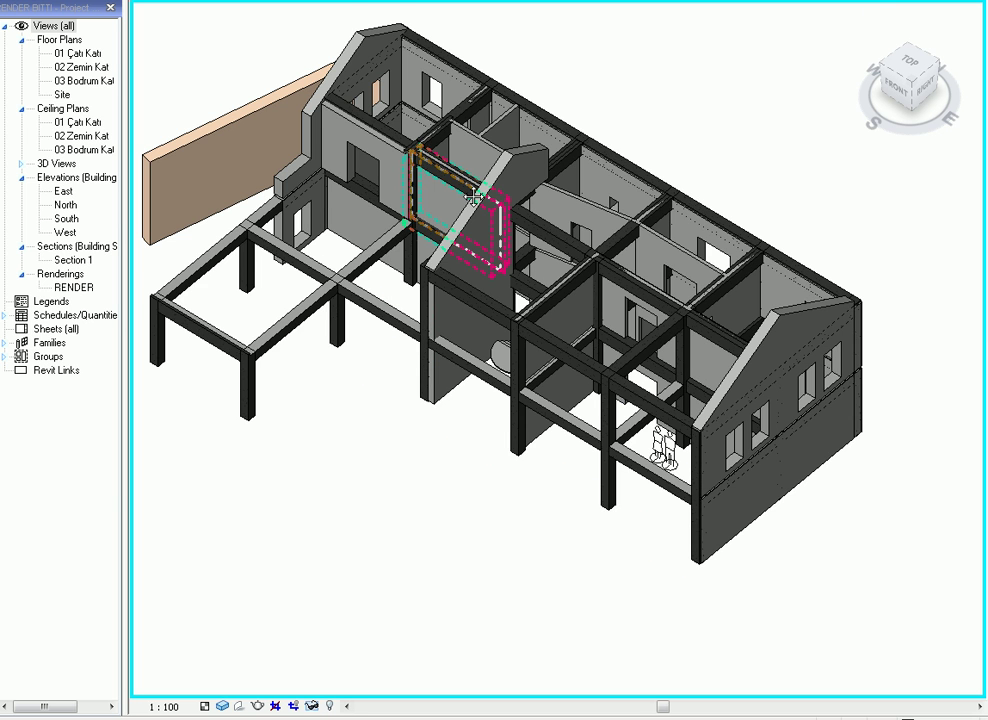
- Hide the Walls category via a gable wall, then orbit to inspect the column-and-beam frame
middle_click_drag(474, 197, 490, 285)
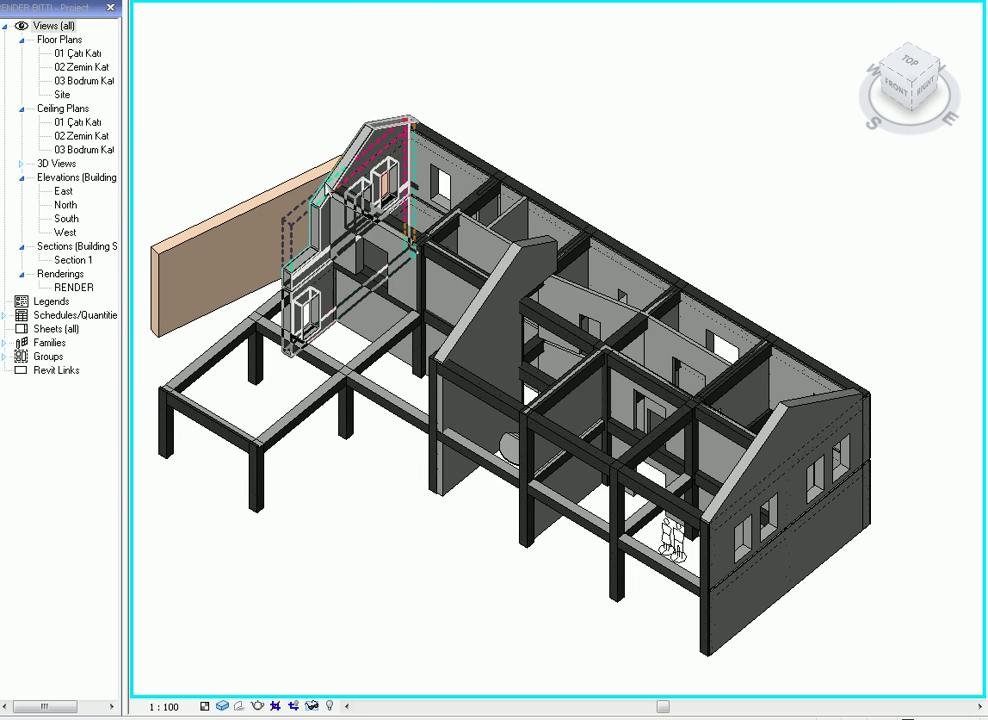
left_click(366, 145)
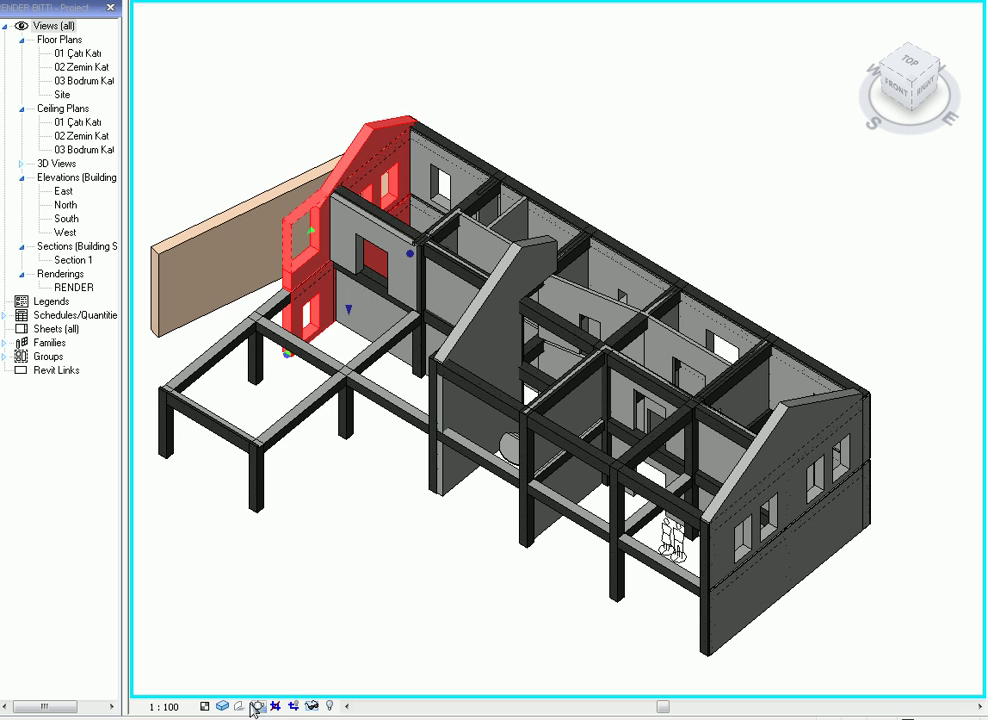
left_click(380, 138)
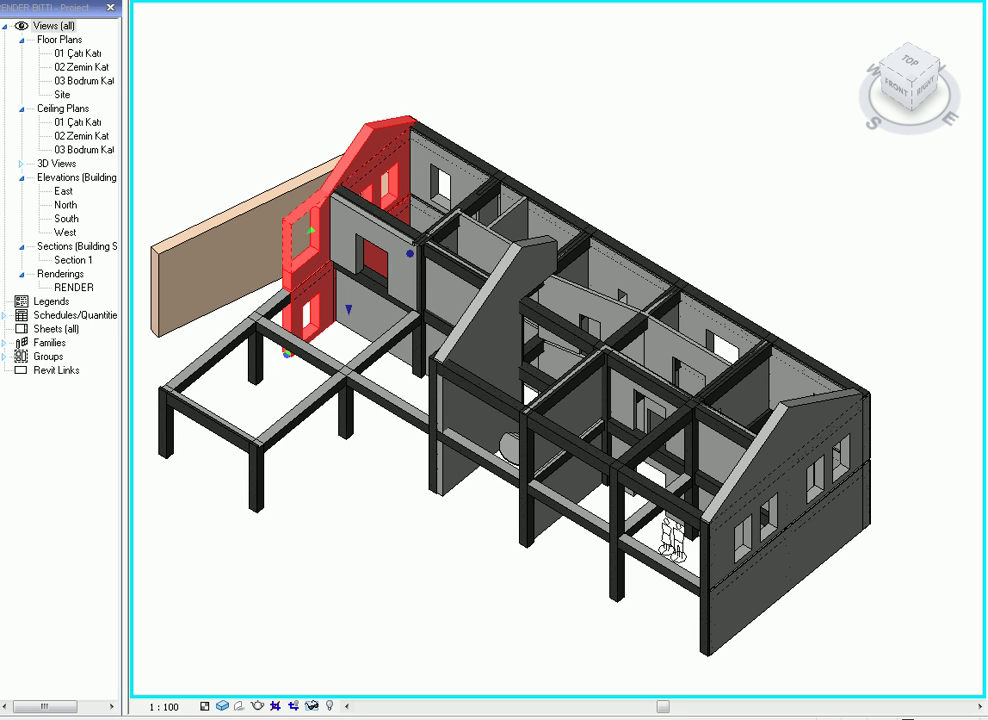
left_click(310, 704)
left_click(345, 635)
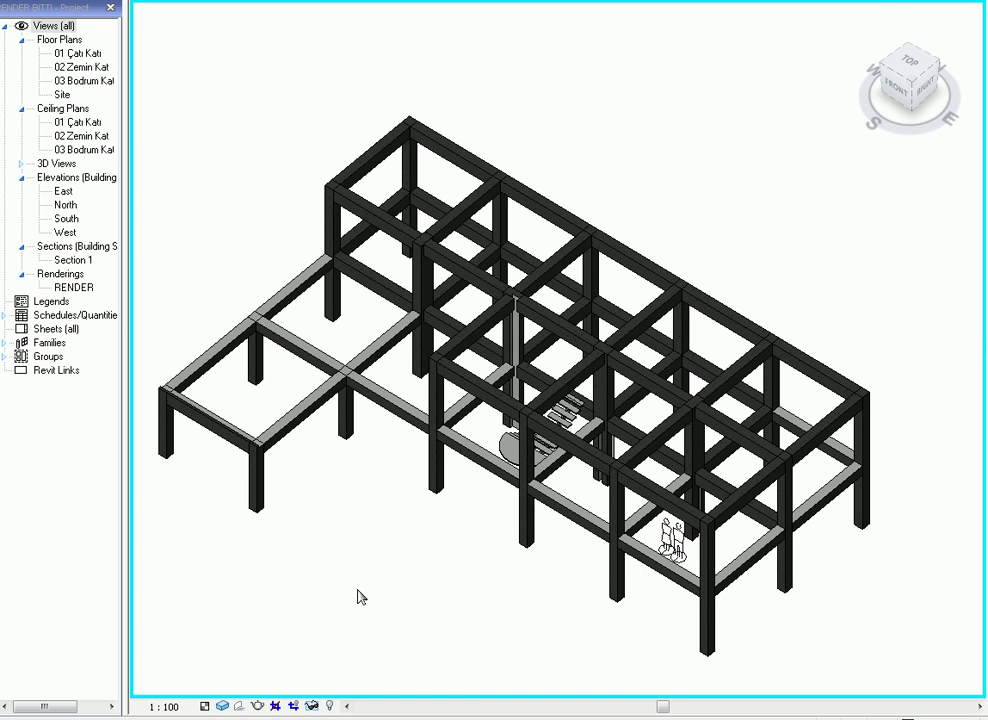
mouse_move(905, 82)
left_click(897, 88)
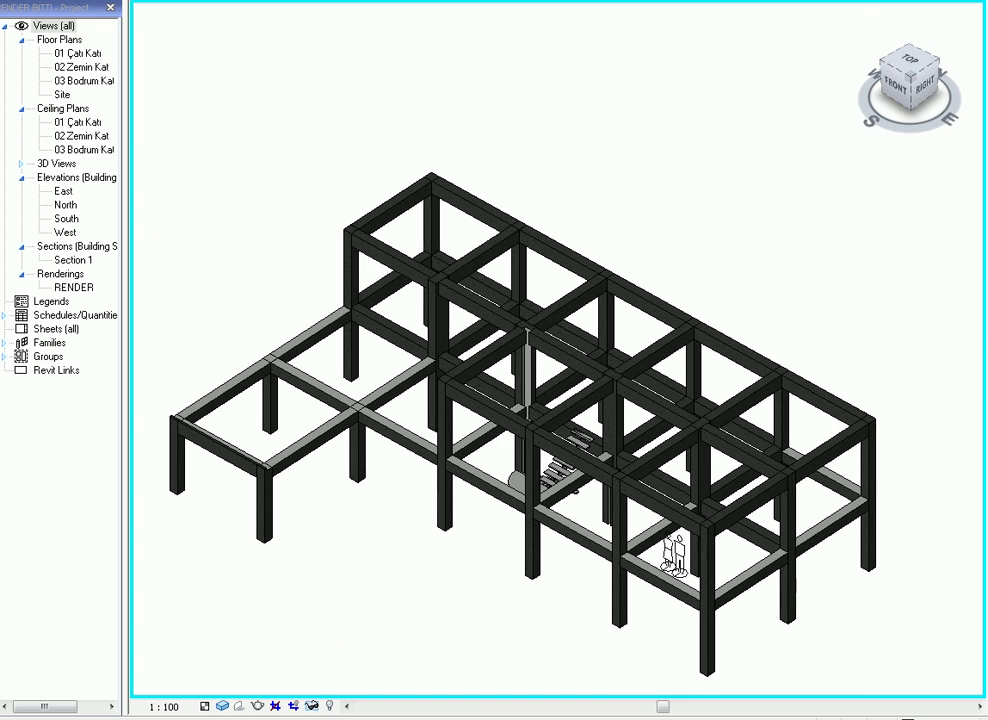
middle_click_drag(560, 400, 700, 300, "shift")
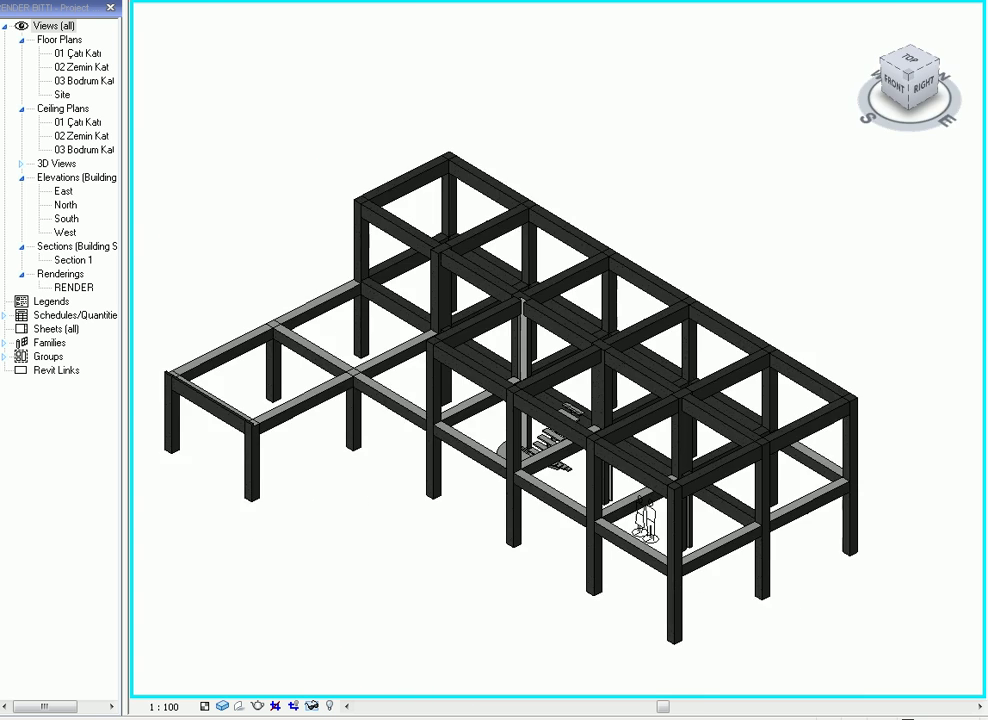
- Inspect the frame from the back and from an isometric top back-left angle
left_click(931, 90)
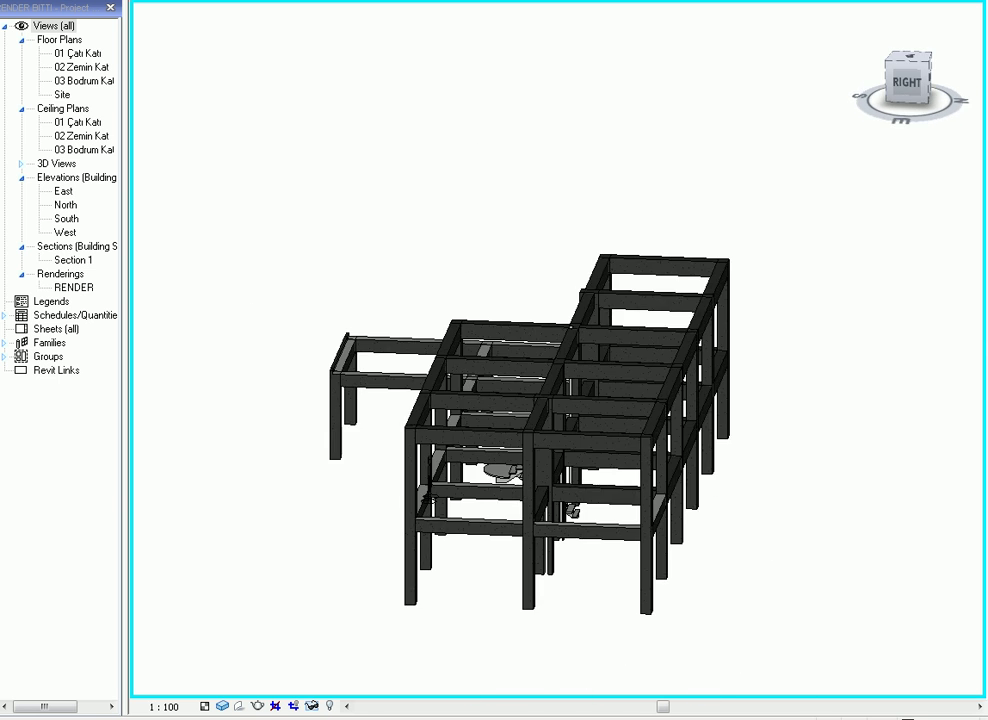
left_click(924, 76)
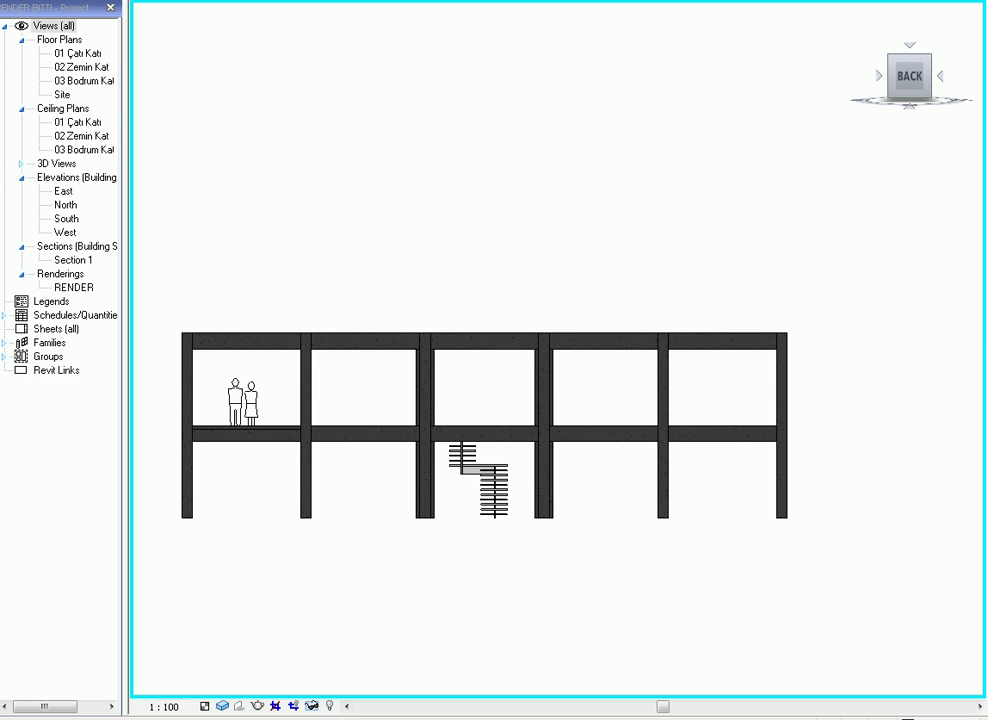
left_click(930, 56)
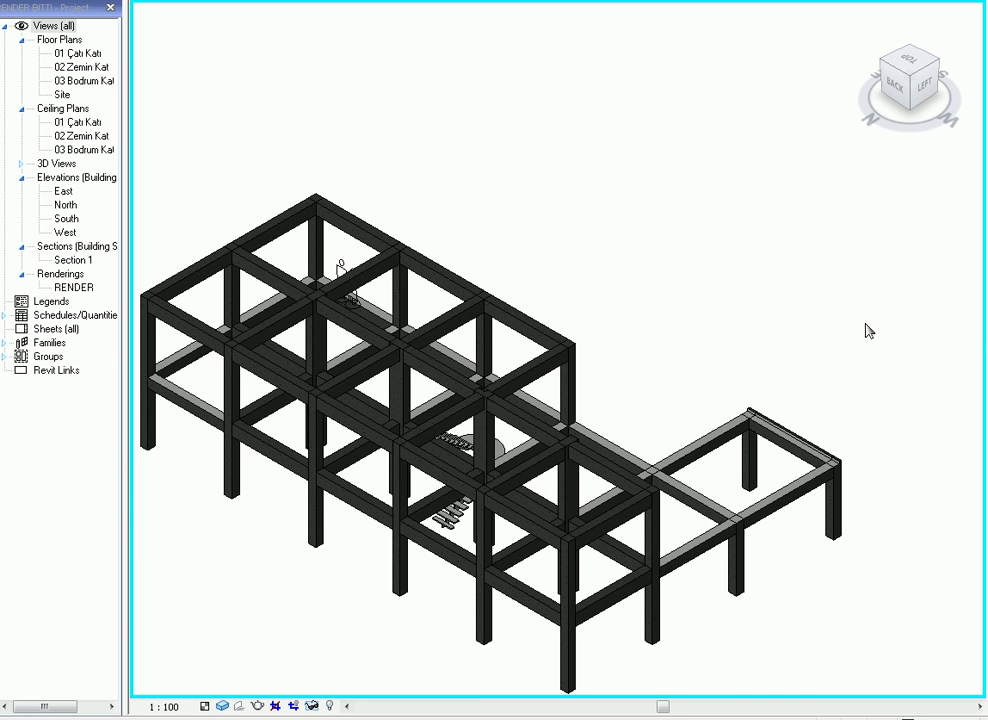
- Temporarily hide the structural columns category, then view the remaining beams from left and front
left_click(284, 706)
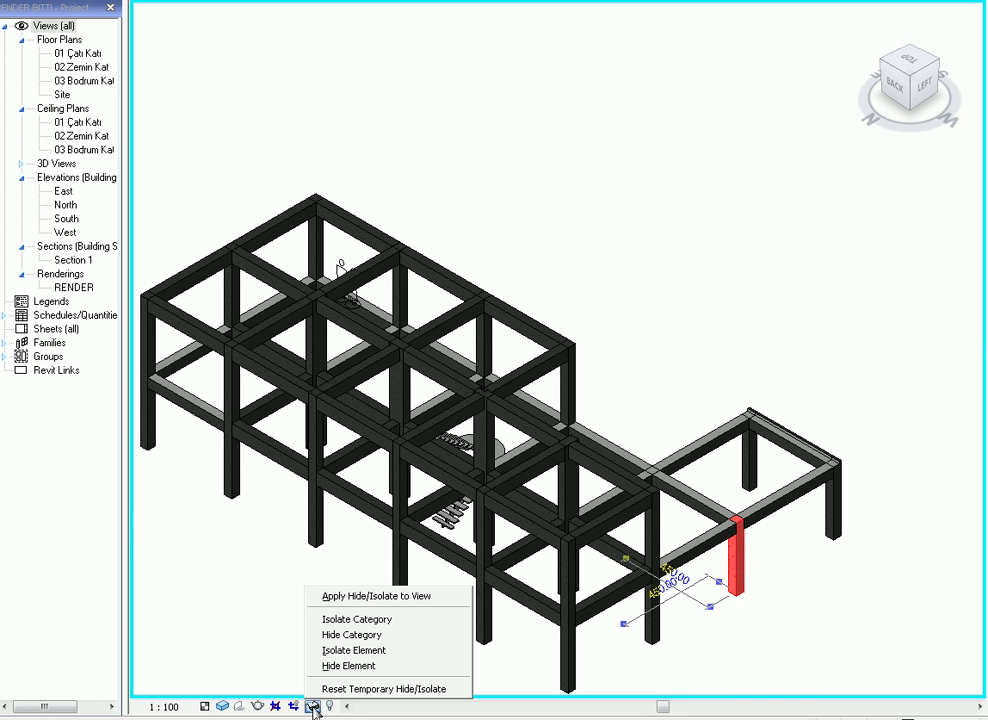
left_click(332, 637)
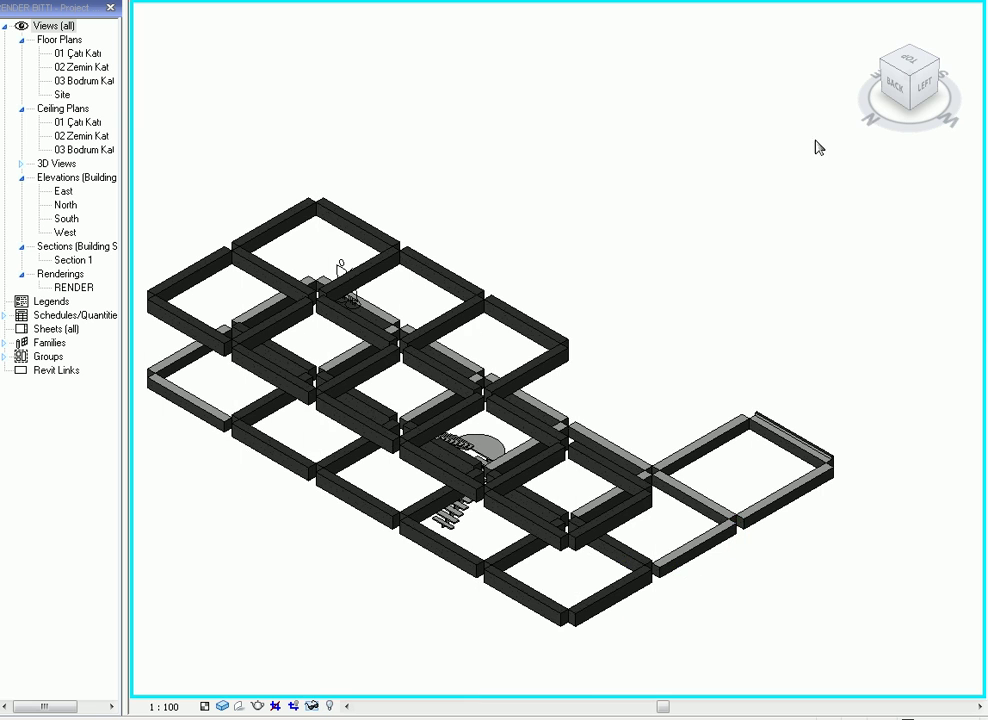
left_click(902, 84)
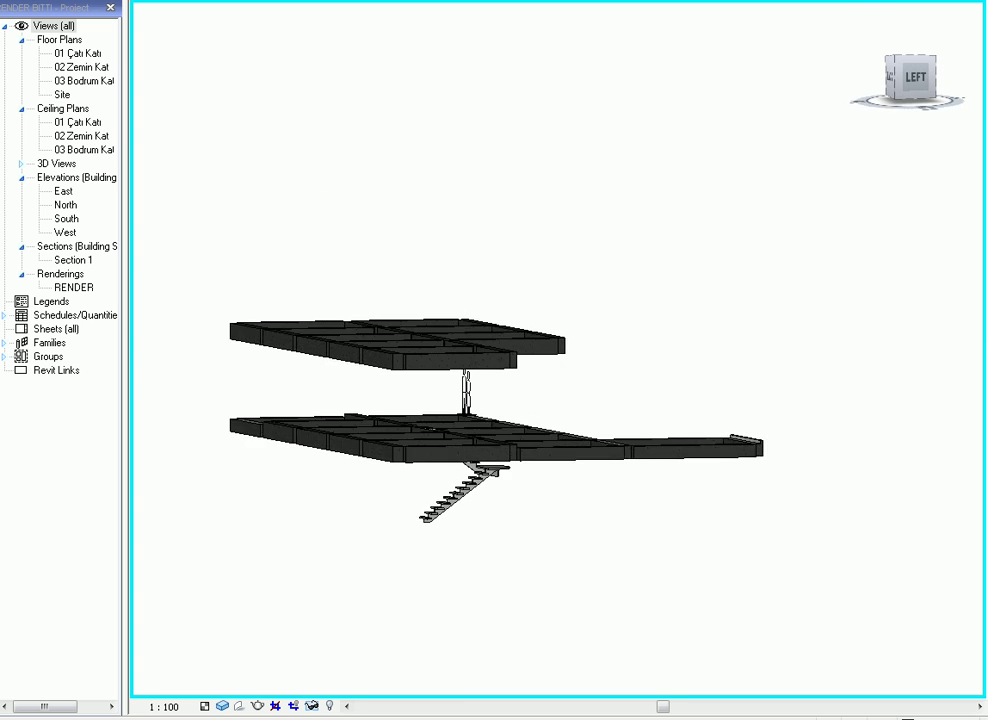
left_click(888, 55)
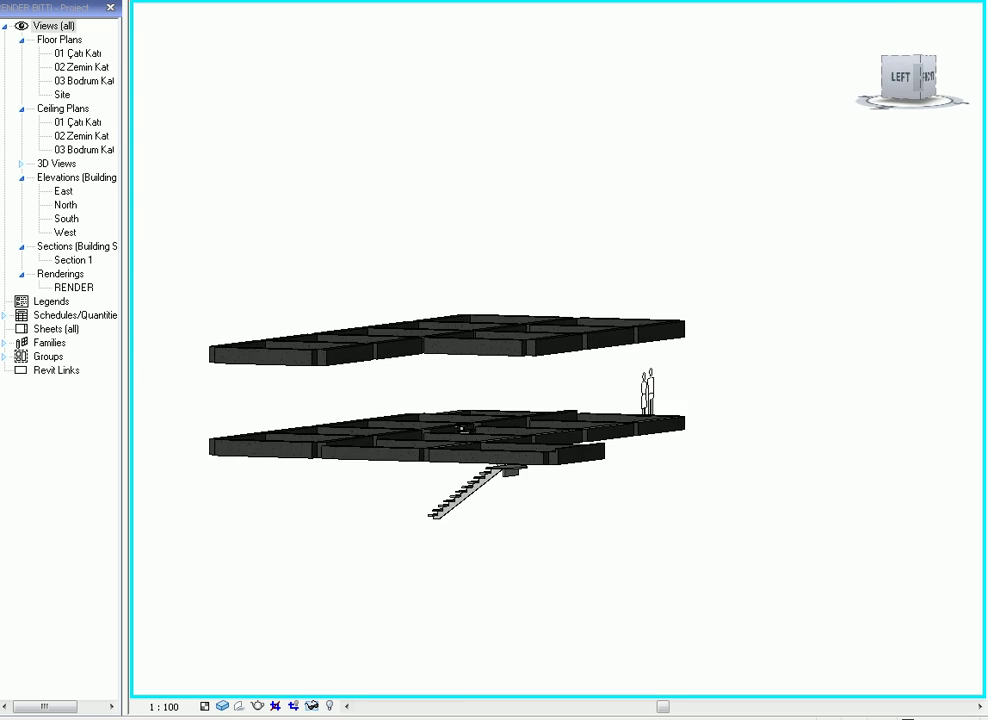
left_click(925, 82)
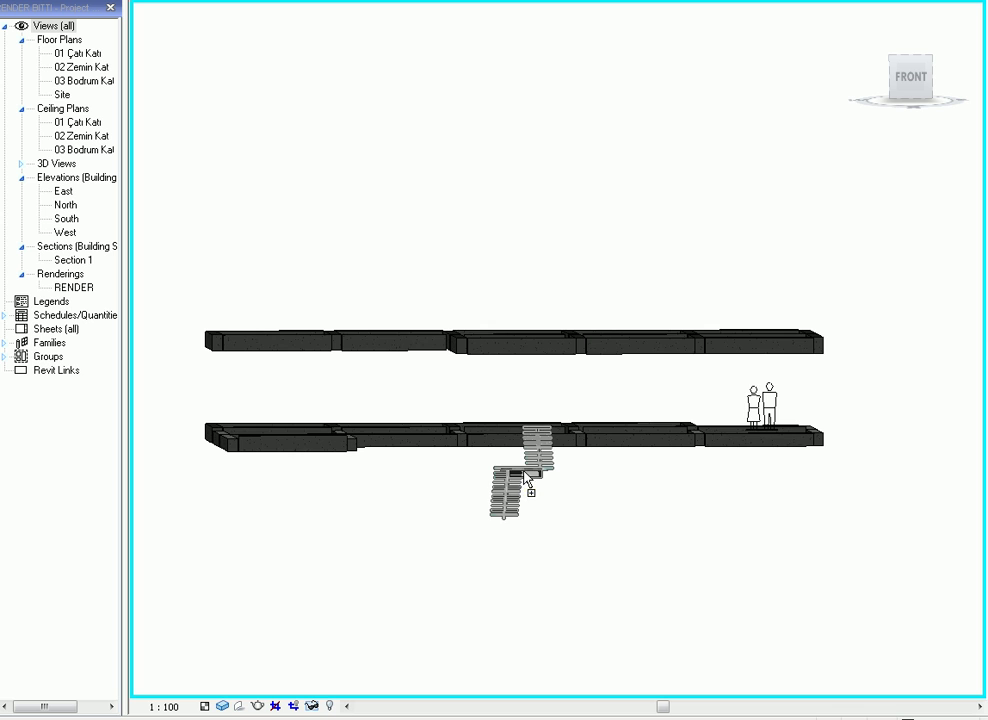
- Temporarily hide the stair and people figures, then return to an isometric 3D view
left_click(525, 478)
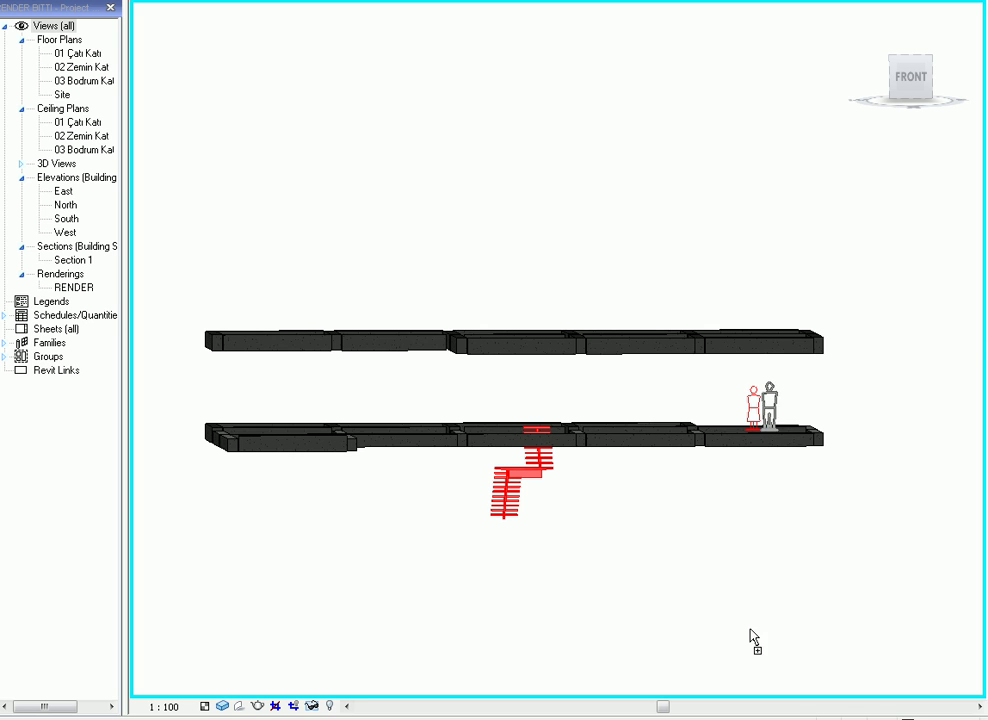
left_click(313, 710)
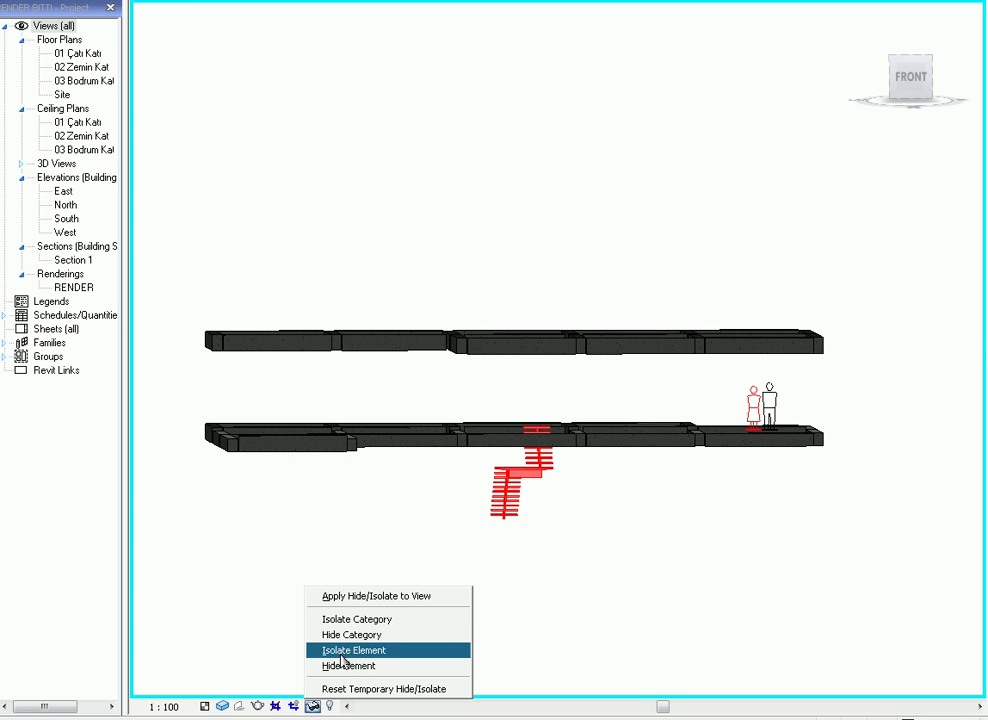
left_click(341, 636)
left_click(876, 14)
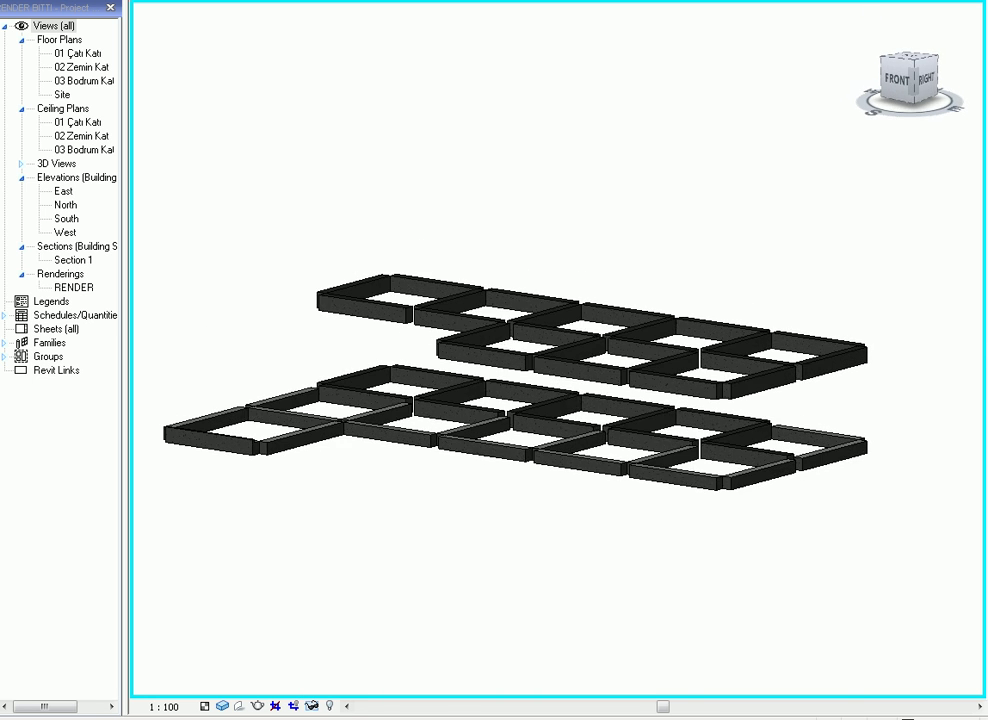
- Window-select part of the beam frames and temporarily hide the whole beam category
left_click_drag(646, 506, 585, 290)
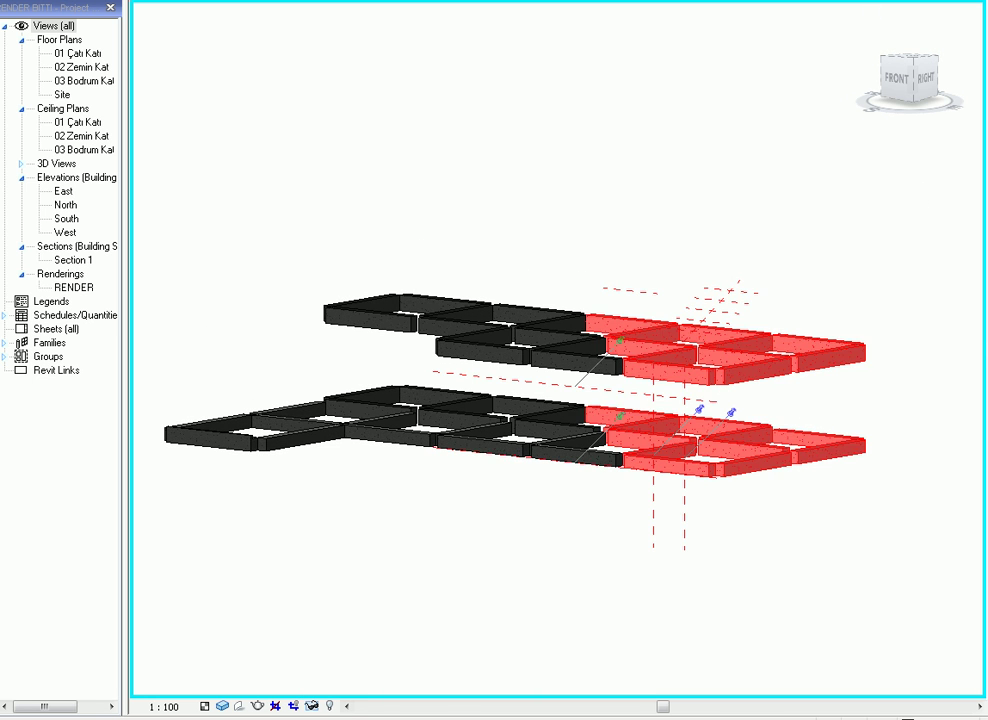
left_click(312, 706)
left_click(341, 636)
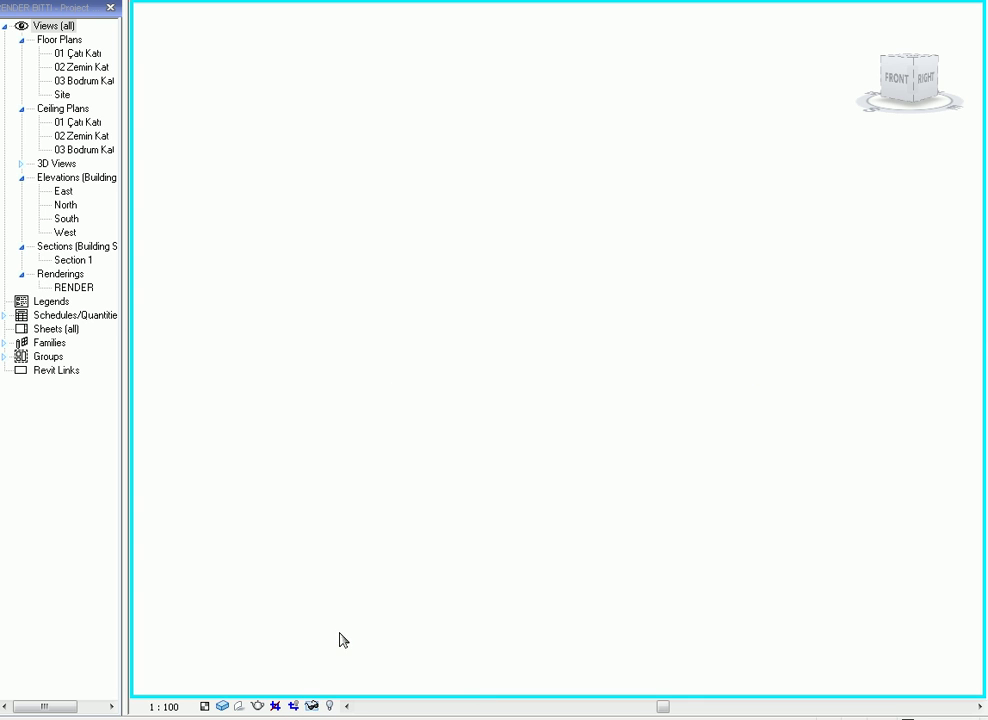
left_click(312, 706)
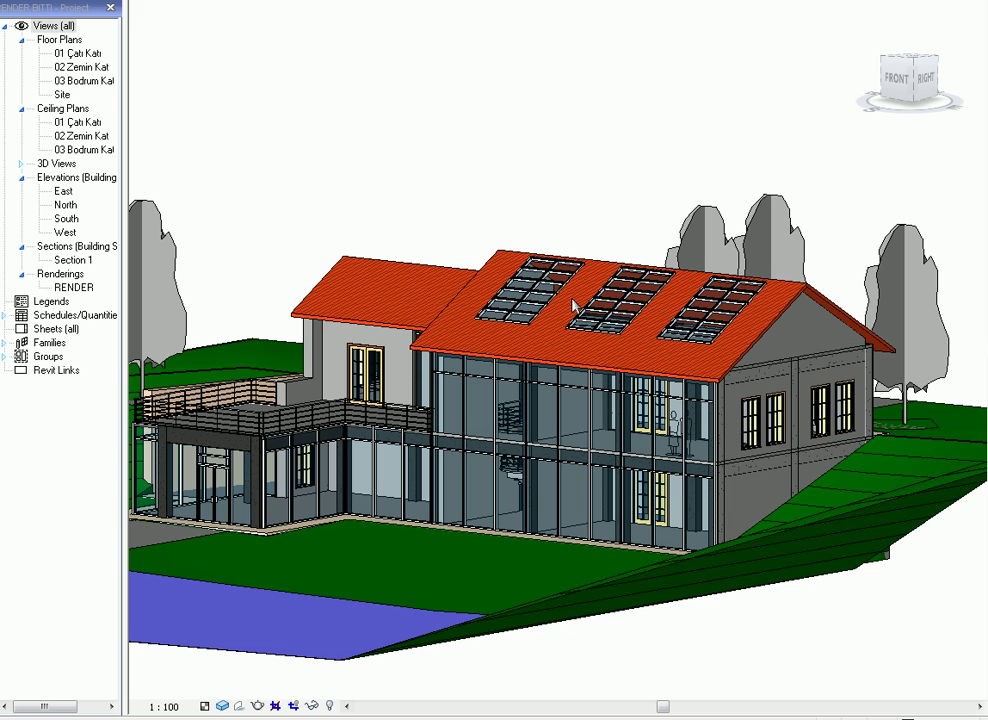
- Zoom to fit the restored house and terrain with ZF, then orbit to a new angle
key("z")
key("f")
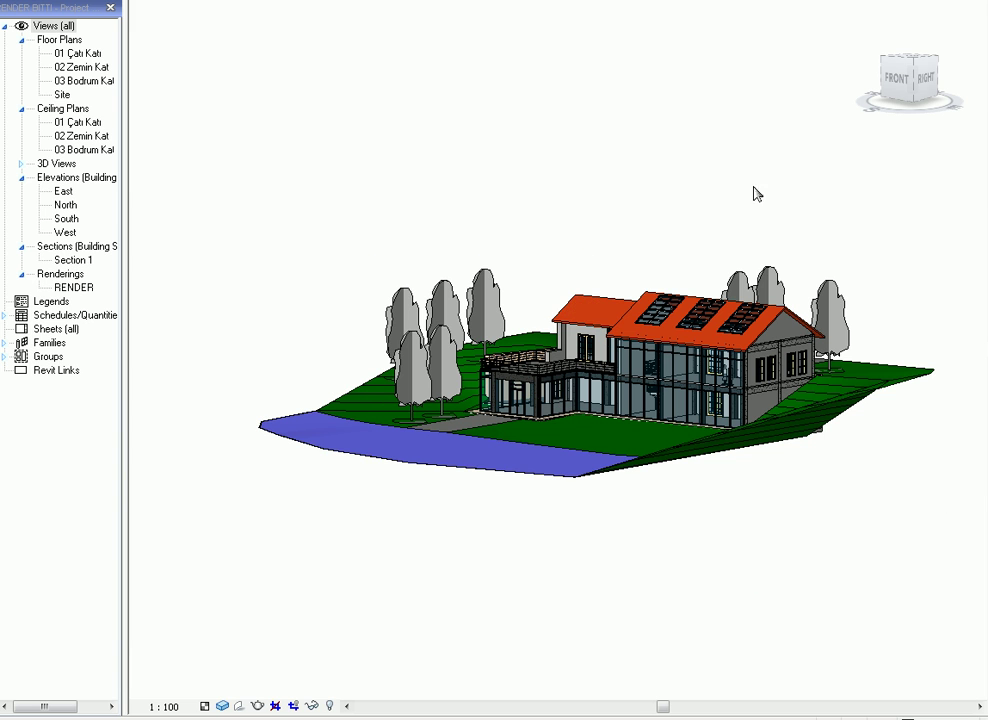
left_click_drag(896, 78, 910, 85)
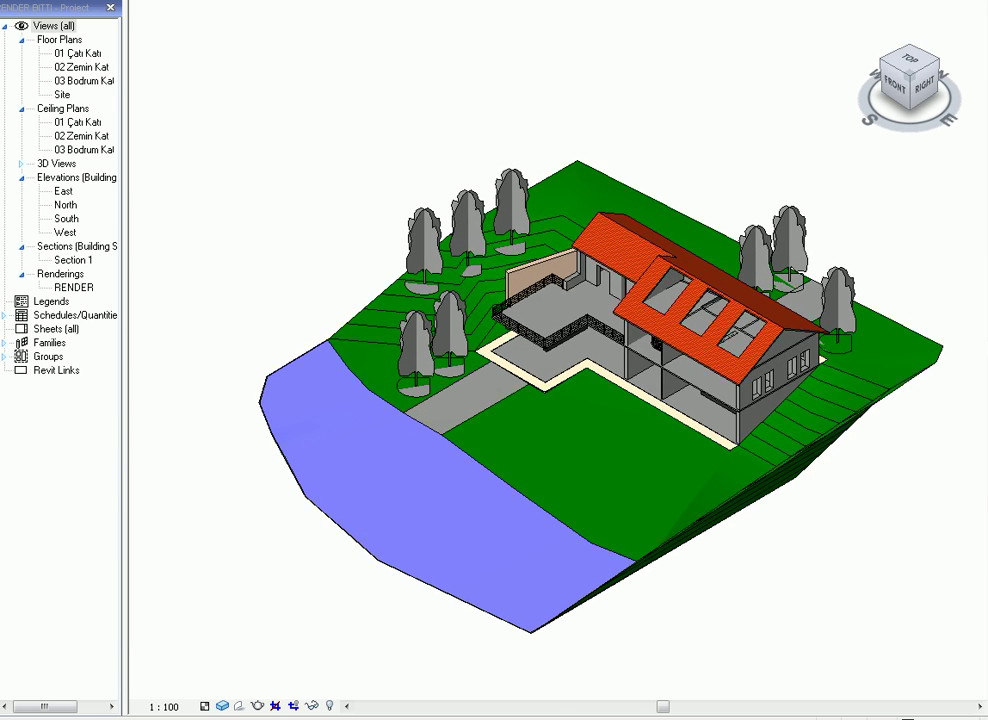